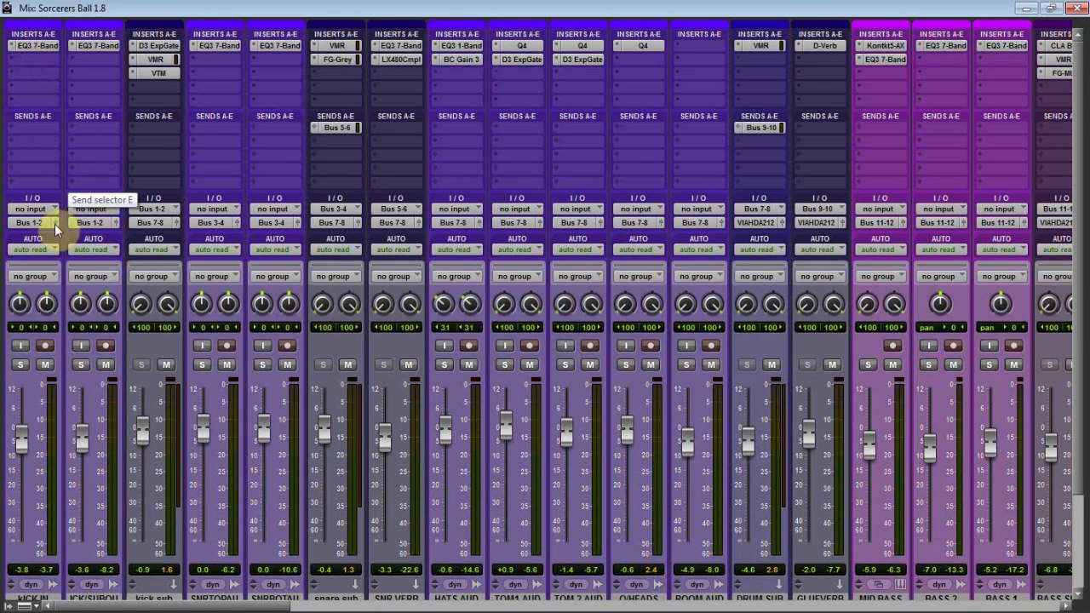
Inspect the Dyn3 Expander/Gate settings on the kick sub track, then close the plug-in window.
{"action": "scroll", "coordinate": [114, 456], "scroll_direction": "down", "scroll_amount": 3}
{"action": "scroll", "coordinate": [117, 458], "scroll_direction": "up", "scroll_amount": 1}
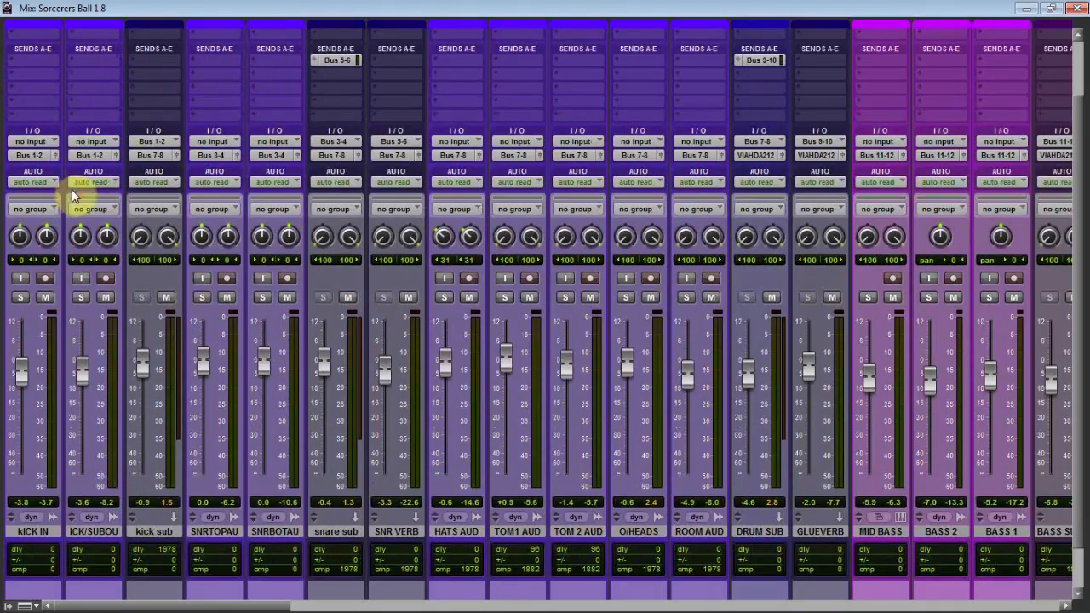
{"action": "scroll", "coordinate": [72, 189], "scroll_direction": "up", "scroll_amount": 2}
{"action": "scroll", "coordinate": [34, 341], "scroll_direction": "down", "scroll_amount": 2}
{"action": "scroll", "coordinate": [151, 536], "scroll_direction": "up", "scroll_amount": 2}
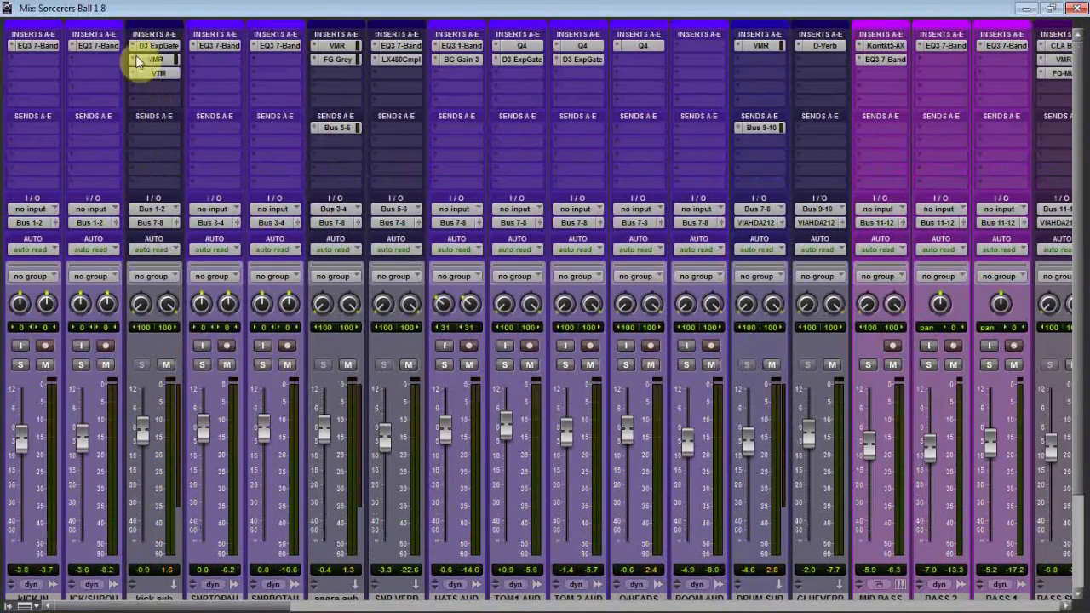
{"action": "left_click", "coordinate": [160, 45]}
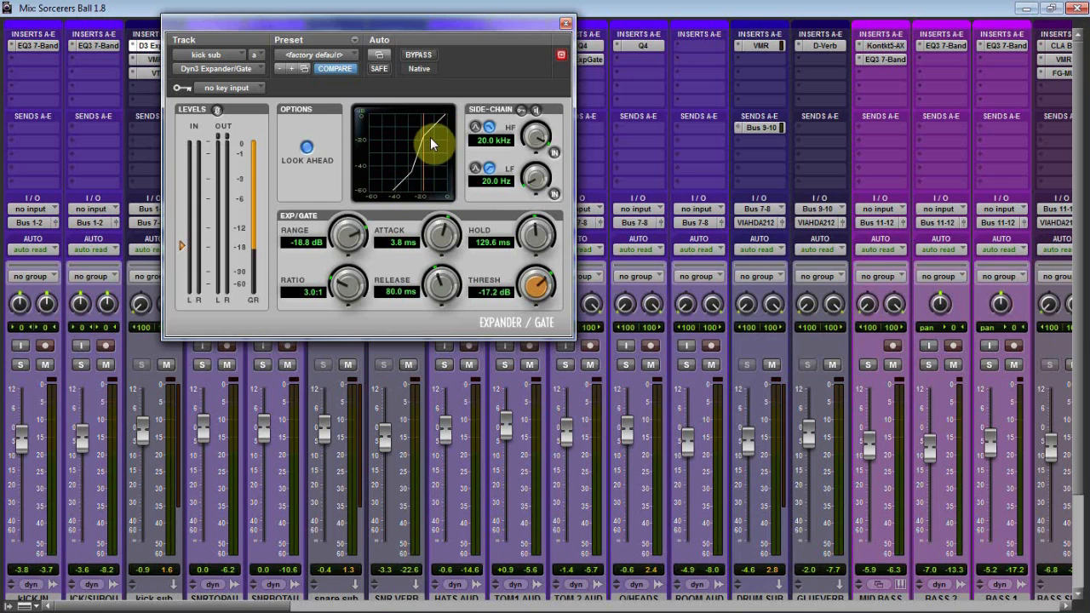
{"action": "left_click", "coordinate": [564, 27]}
Inspect the kick sub's Virtual Mix Rack modules, from VCC Channel through to the FG-401 compressor.
{"action": "left_click", "coordinate": [150, 61]}
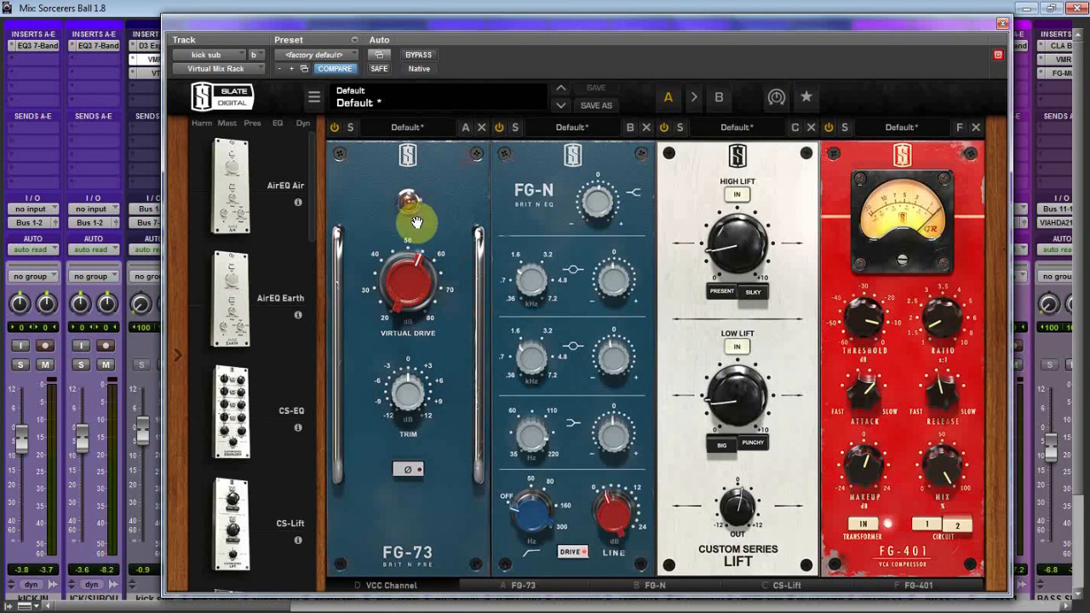
{"action": "left_click", "coordinate": [392, 585]}
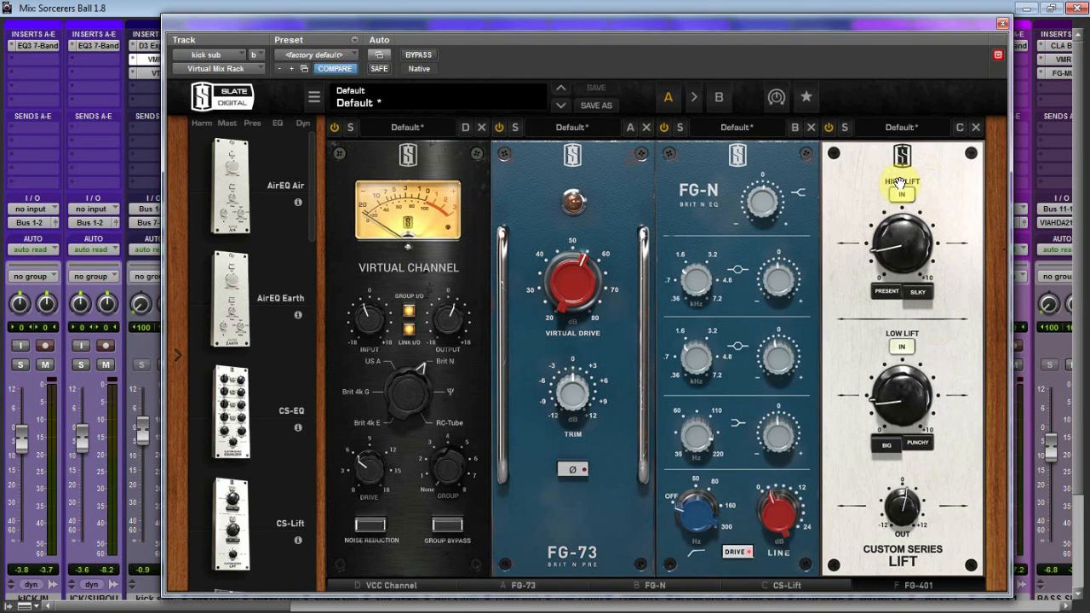
{"action": "left_click", "coordinate": [904, 586]}
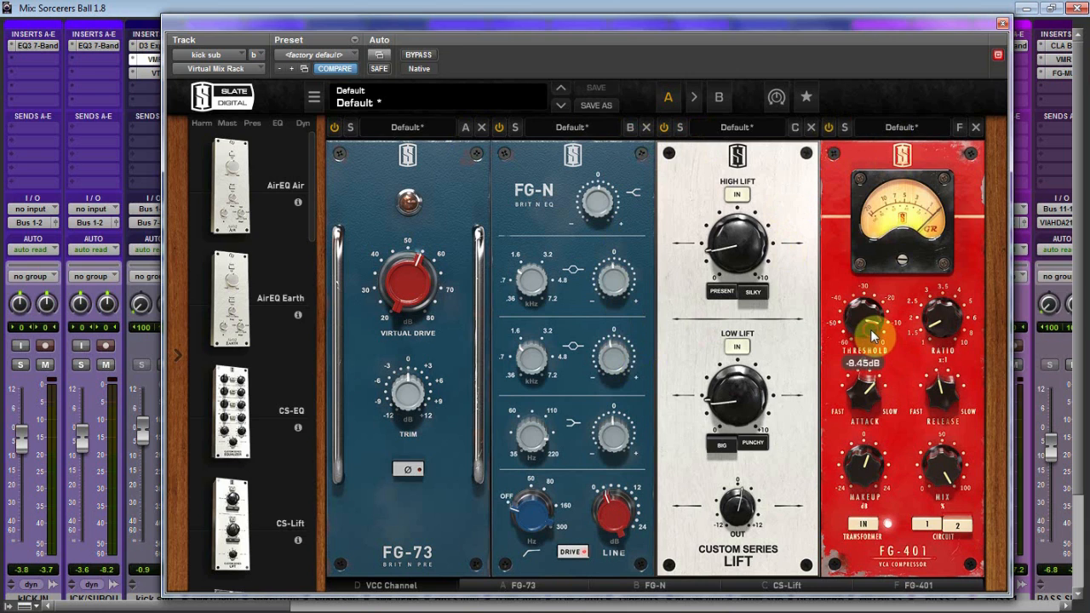
{"action": "mouse_move", "coordinate": [953, 321]}
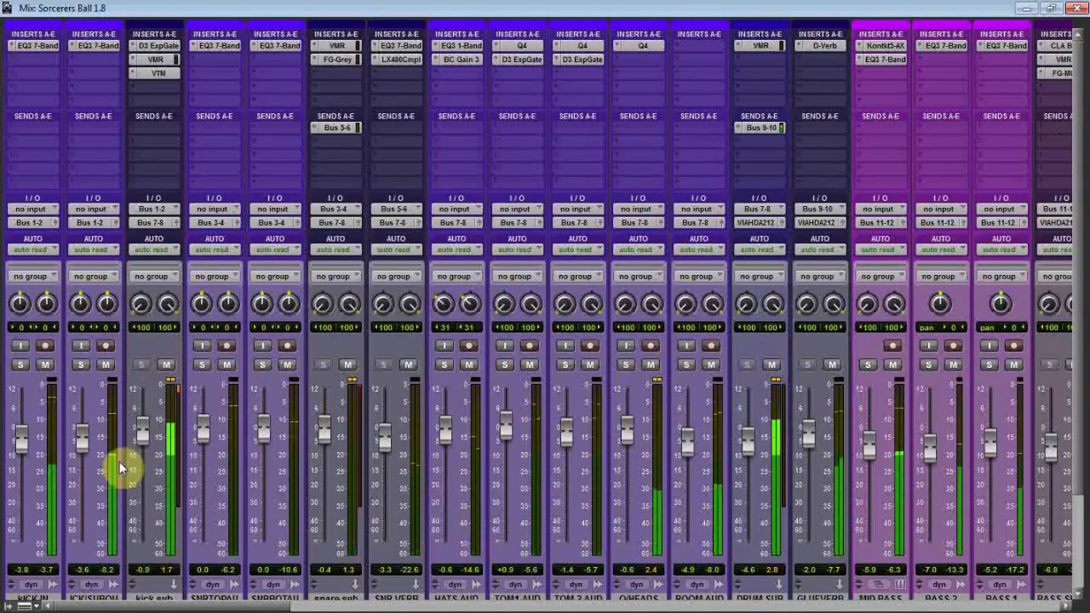
Raise the GLUEVERB track's volume fader to -0.4 dB while the mix plays.
{"action": "left_click_drag", "start_coordinate": [810, 436], "coordinate": [810, 432]}
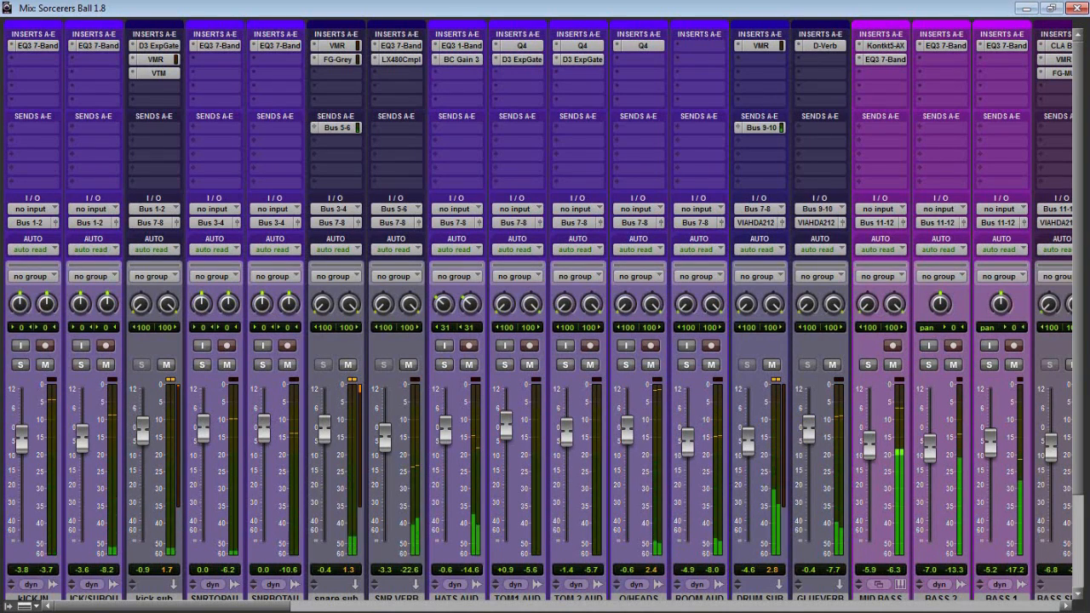
{"action": "left_click", "coordinate": [638, 611]}
{"action": "left_click", "coordinate": [639, 611]}
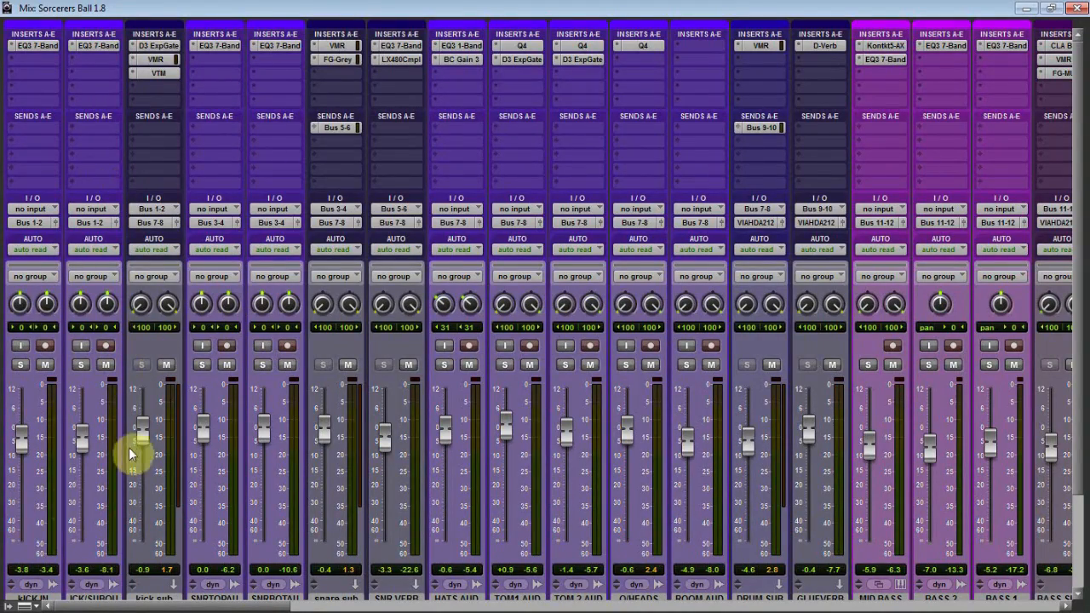
Inspect the Virtual Tape Machines settings on the kick sub track and close the plug-in.
{"action": "left_click", "coordinate": [155, 74]}
{"action": "left_click_drag", "start_coordinate": [464, 223], "coordinate": [429, 199]}
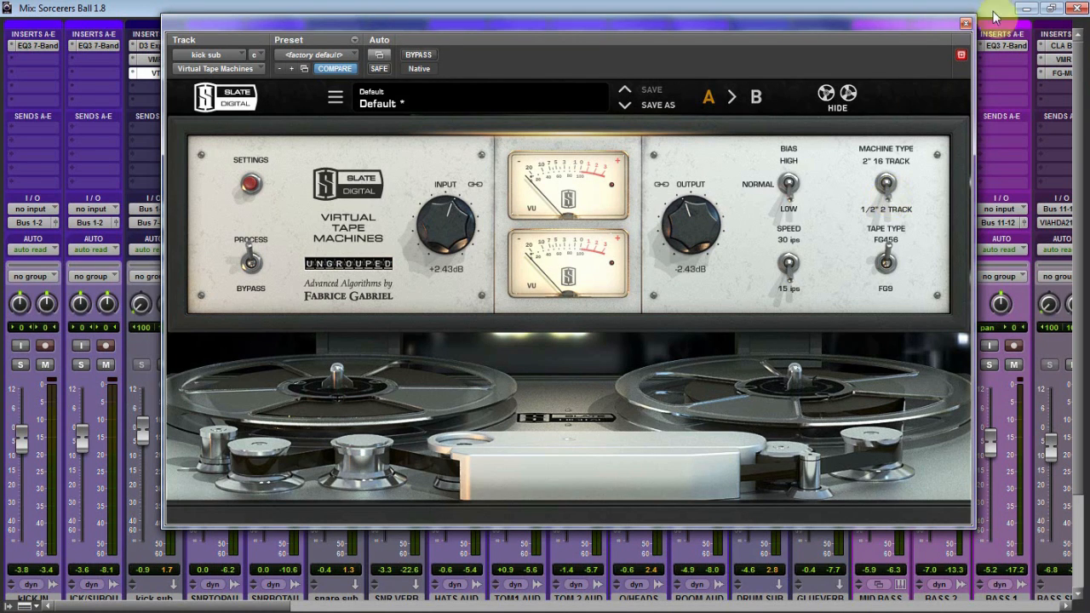
{"action": "left_click", "coordinate": [966, 23]}
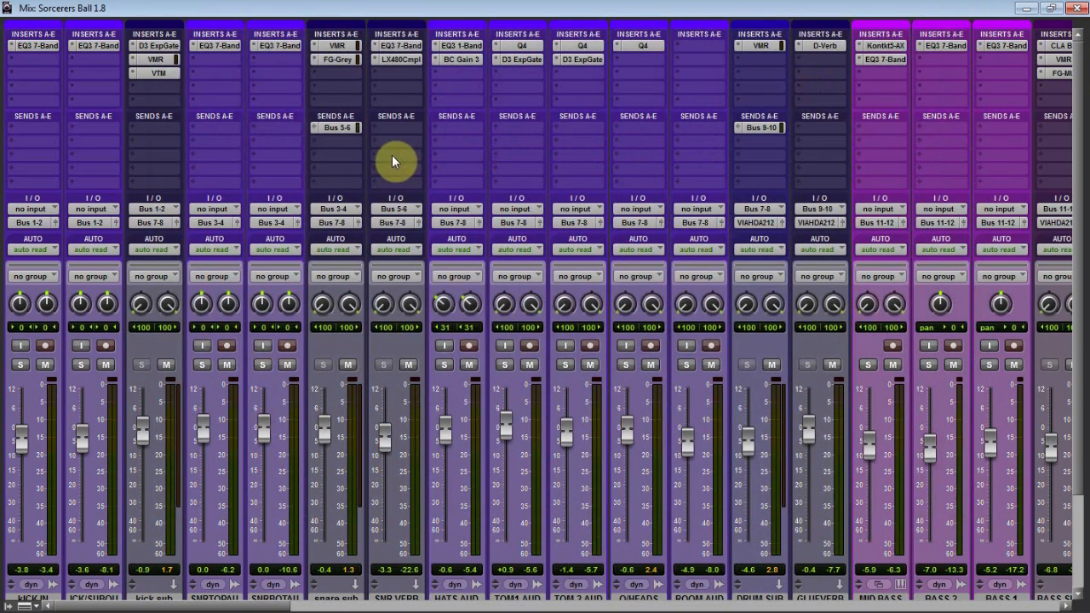
Inspect the Virtual Mix Rack and the FG-Grey compressor settings on the snare sub track.
{"action": "scroll", "coordinate": [244, 462], "scroll_direction": "down", "scroll_amount": 2}
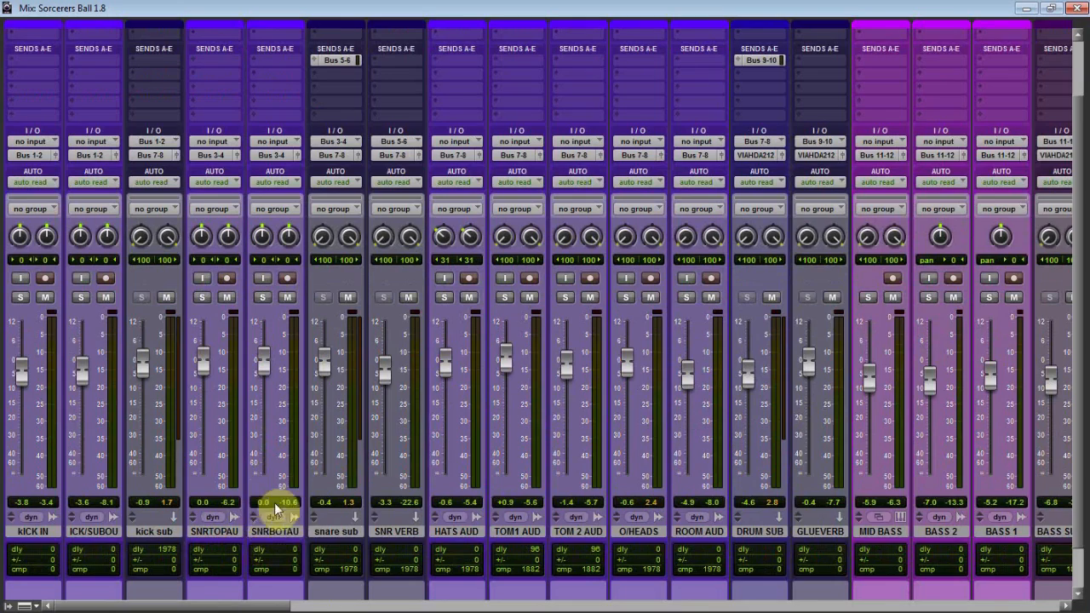
{"action": "scroll", "coordinate": [274, 502], "scroll_direction": "up", "scroll_amount": 2}
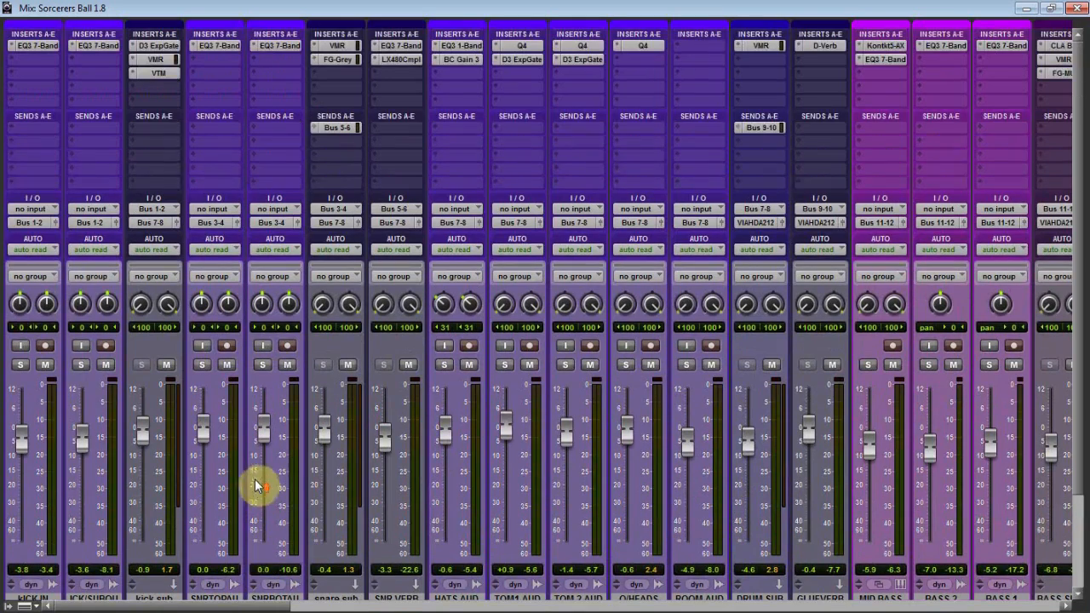
{"action": "left_click", "coordinate": [336, 46]}
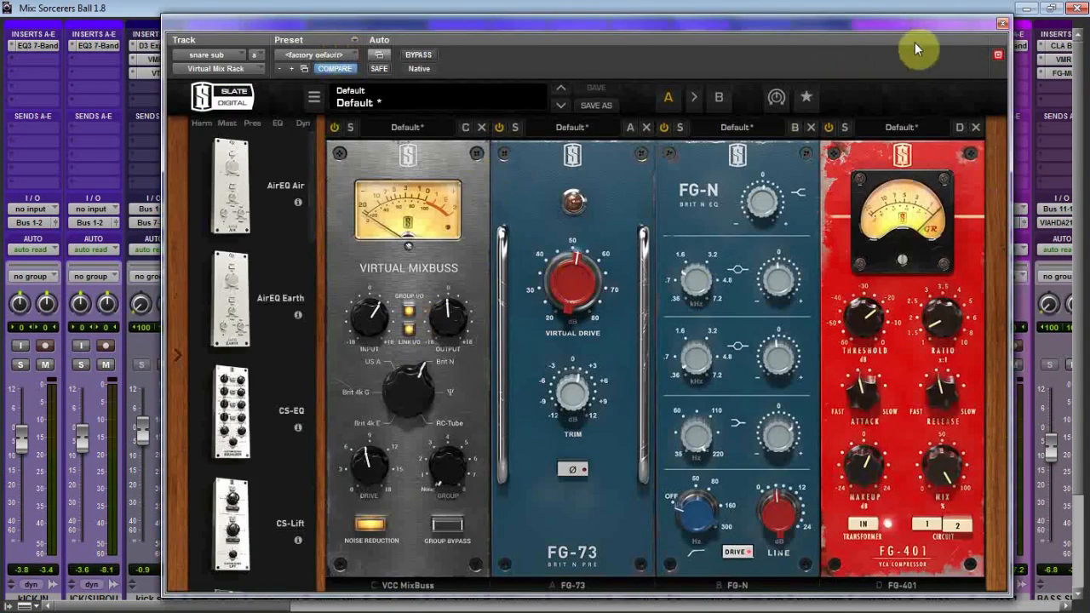
{"action": "left_click", "coordinate": [1001, 25]}
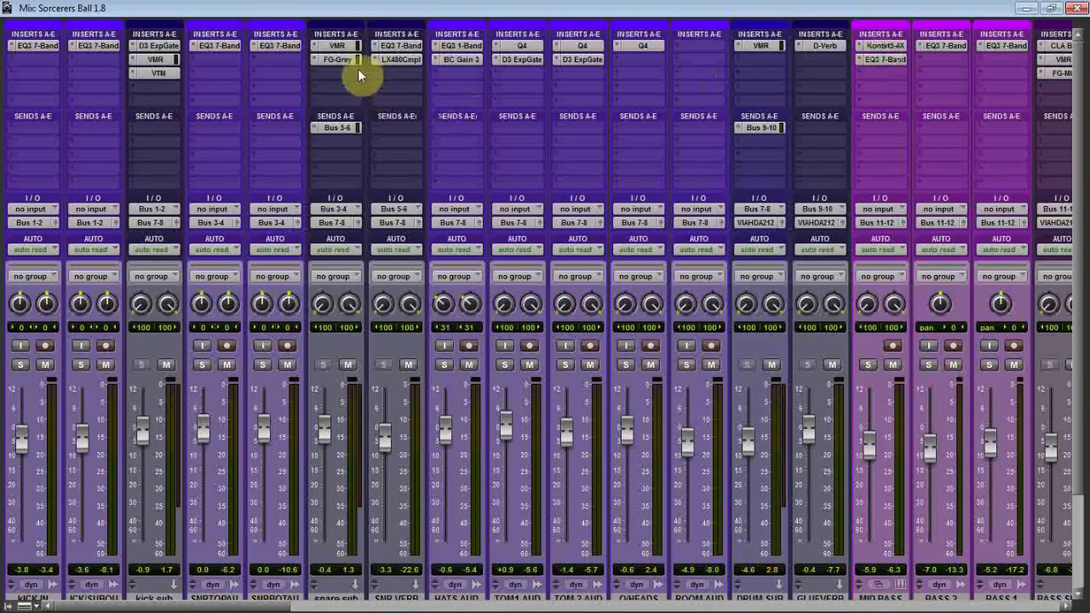
{"action": "left_click", "coordinate": [330, 62]}
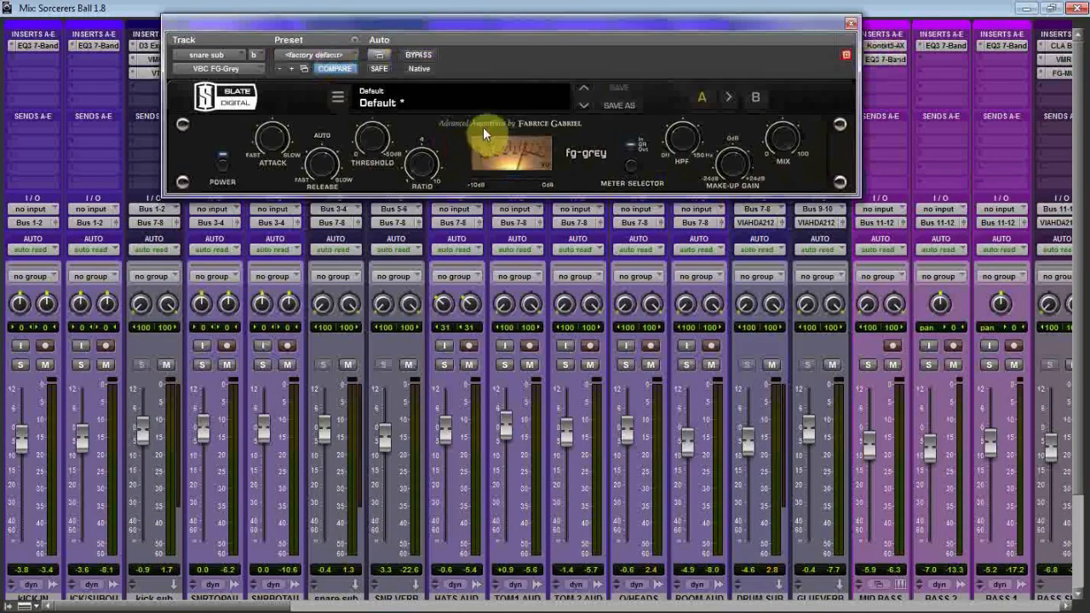
{"action": "left_click", "coordinate": [850, 23]}
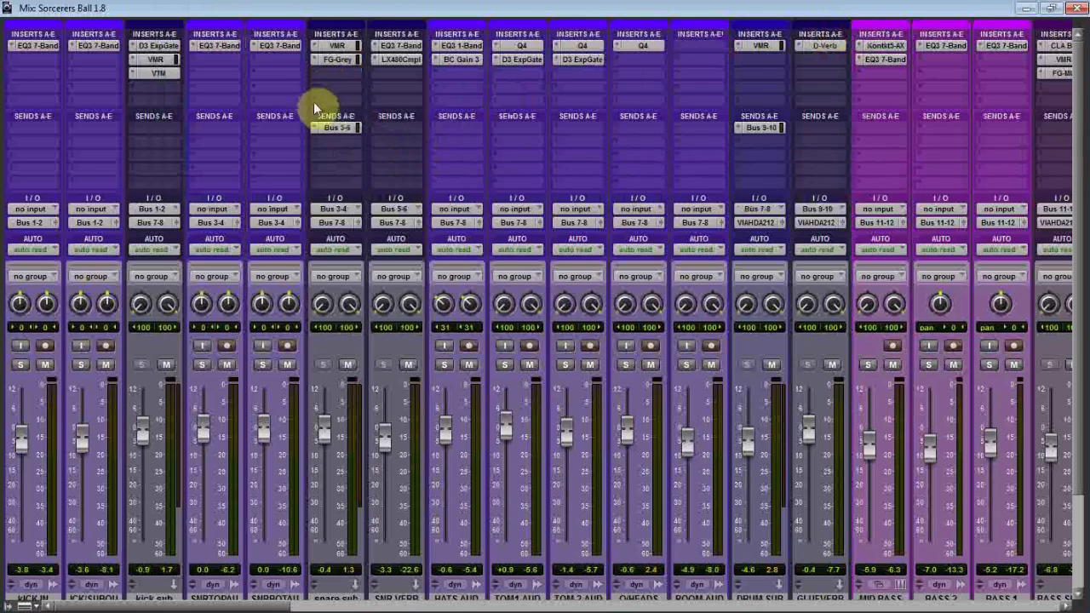
Inspect the EQ3 7-Band filter and band settings on the SNR VERB track.
{"action": "scroll", "coordinate": [375, 488], "scroll_direction": "down", "scroll_amount": 1}
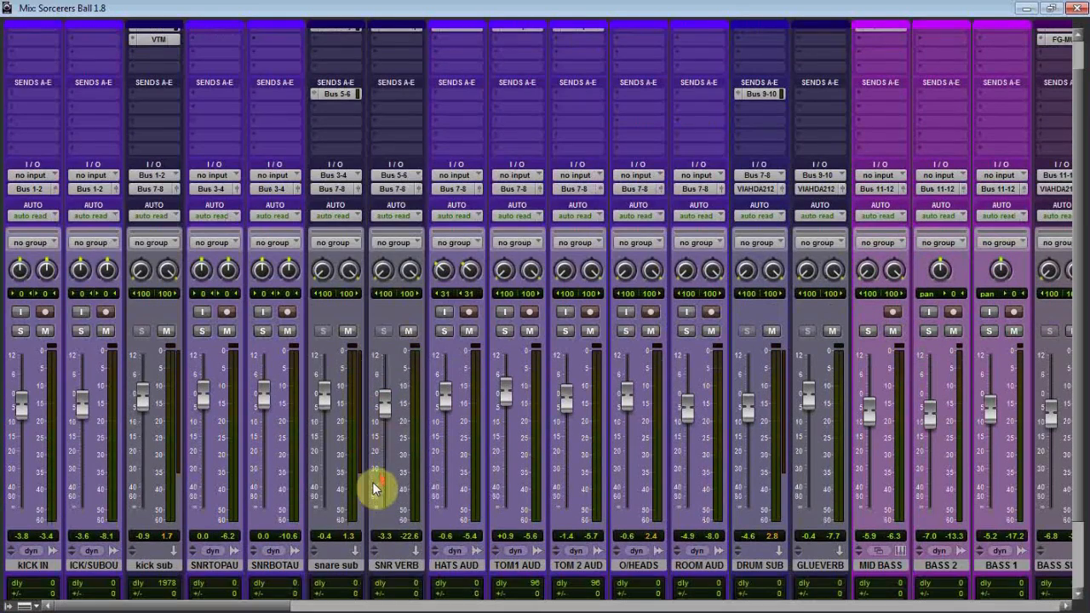
{"action": "scroll", "coordinate": [409, 334], "scroll_direction": "up", "scroll_amount": 1}
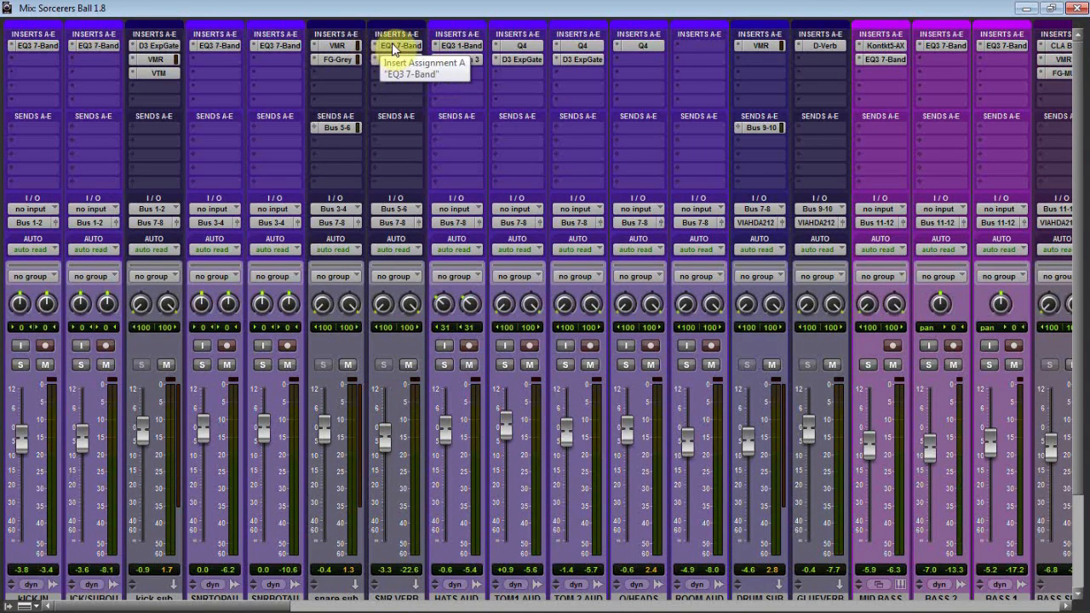
{"action": "left_click", "coordinate": [392, 44]}
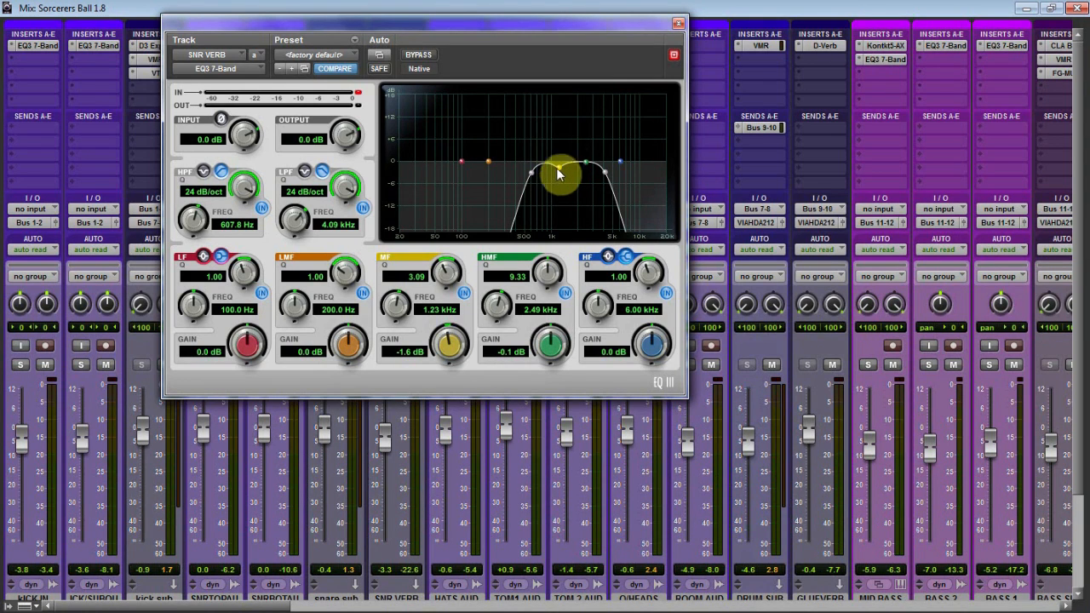
{"action": "left_click", "coordinate": [677, 26]}
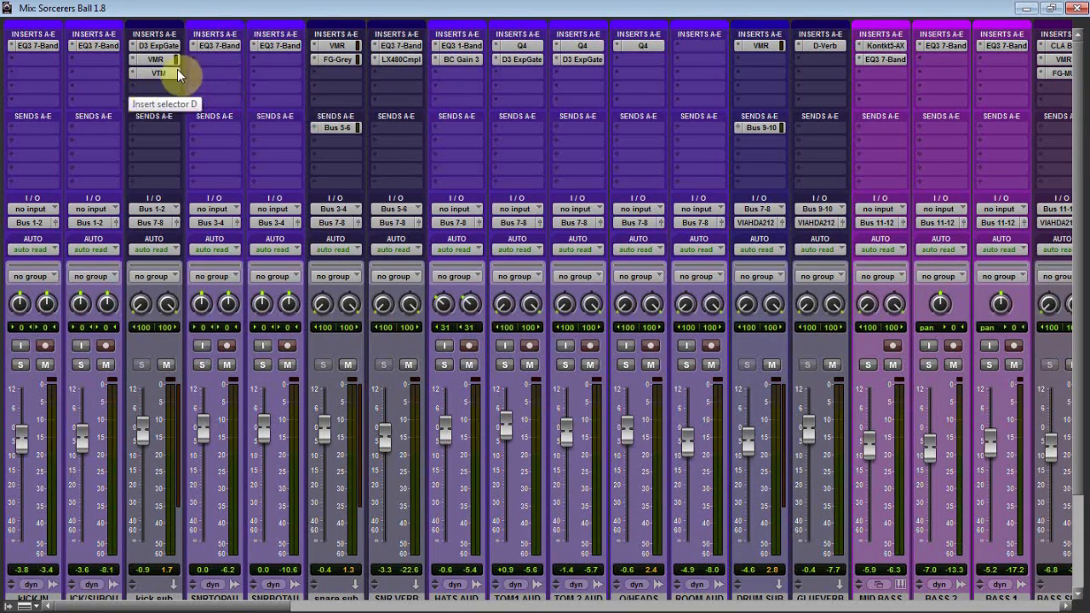
{"action": "left_click", "coordinate": [401, 45]}
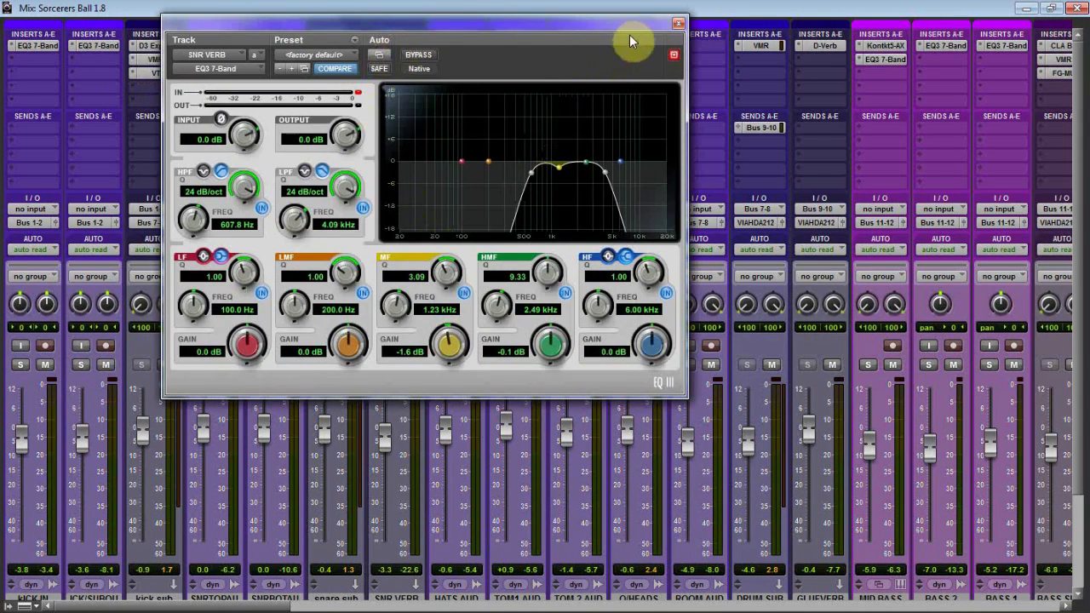
{"action": "left_click", "coordinate": [677, 23]}
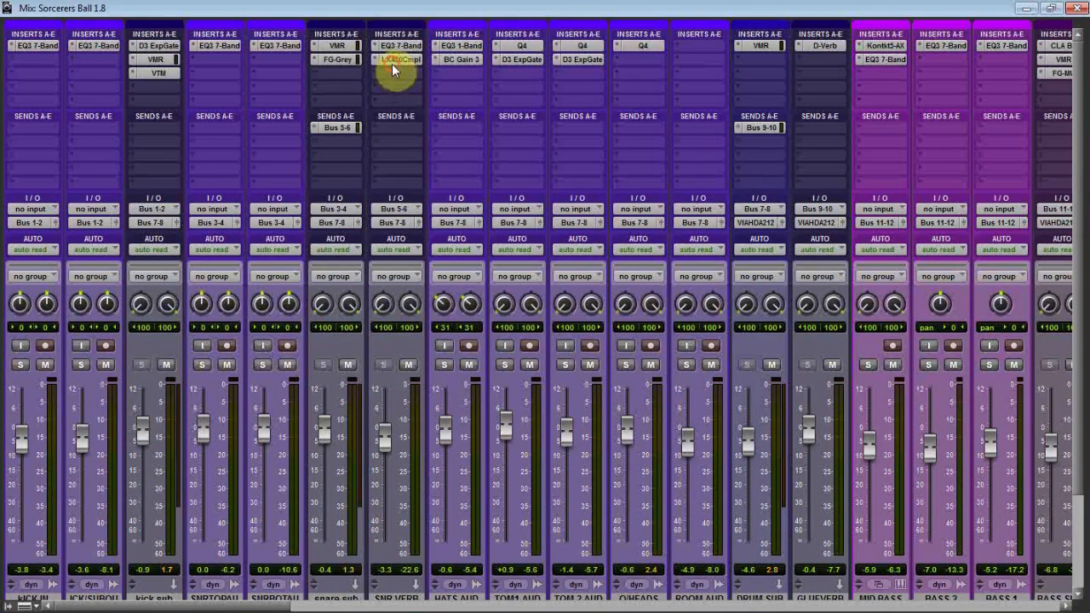
Inspect the LX480 Complete reverb settings on the SNR VERB track, close the plug-in and play the mix.
{"action": "left_click", "coordinate": [393, 63]}
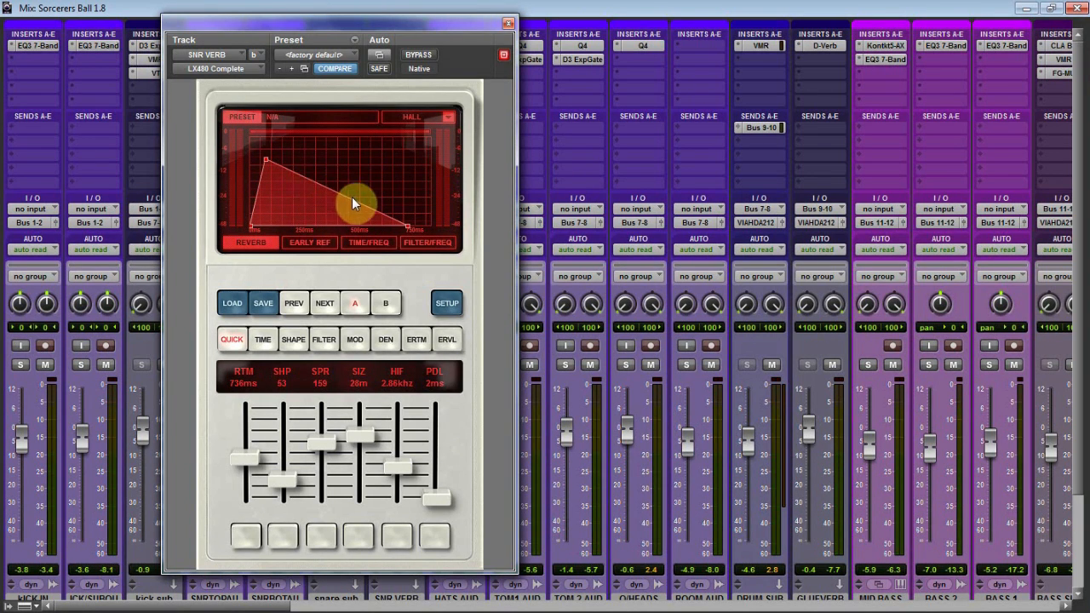
{"action": "left_click", "coordinate": [507, 26]}
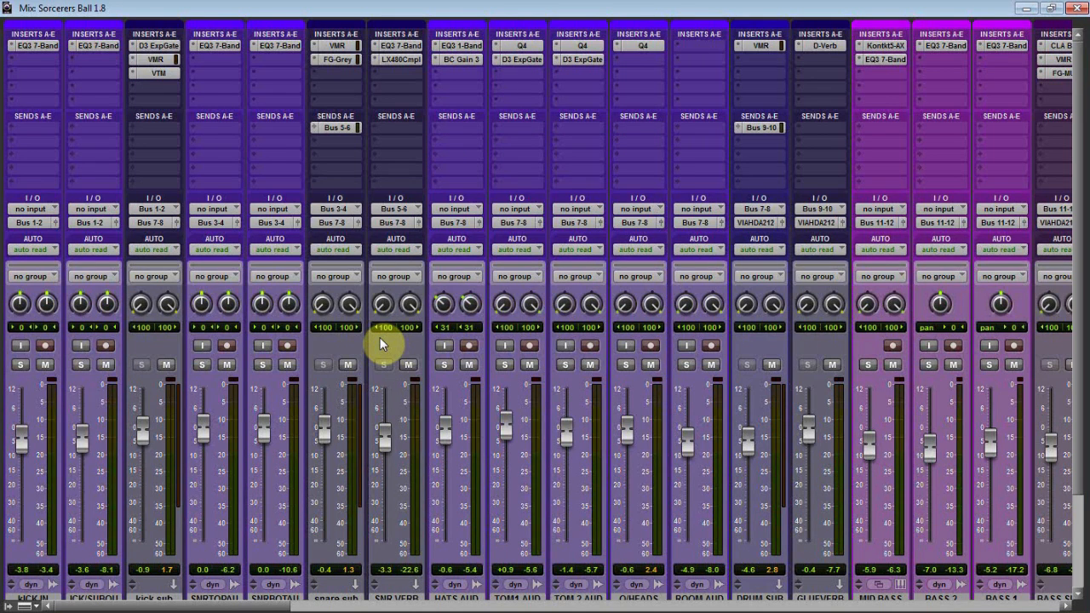
{"action": "key", "text": "space"}
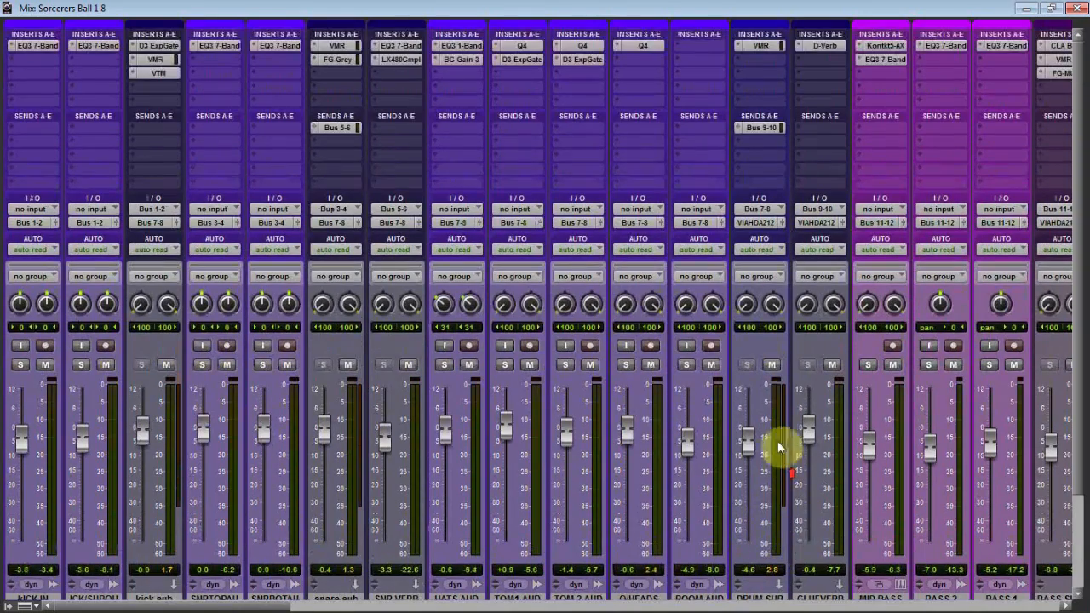
Inspect the D-Verb settings on the GLUEVERB track and the Virtual Mix Rack on the DRUM SUB track.
{"action": "scroll", "coordinate": [810, 341], "scroll_direction": "down", "scroll_amount": 5}
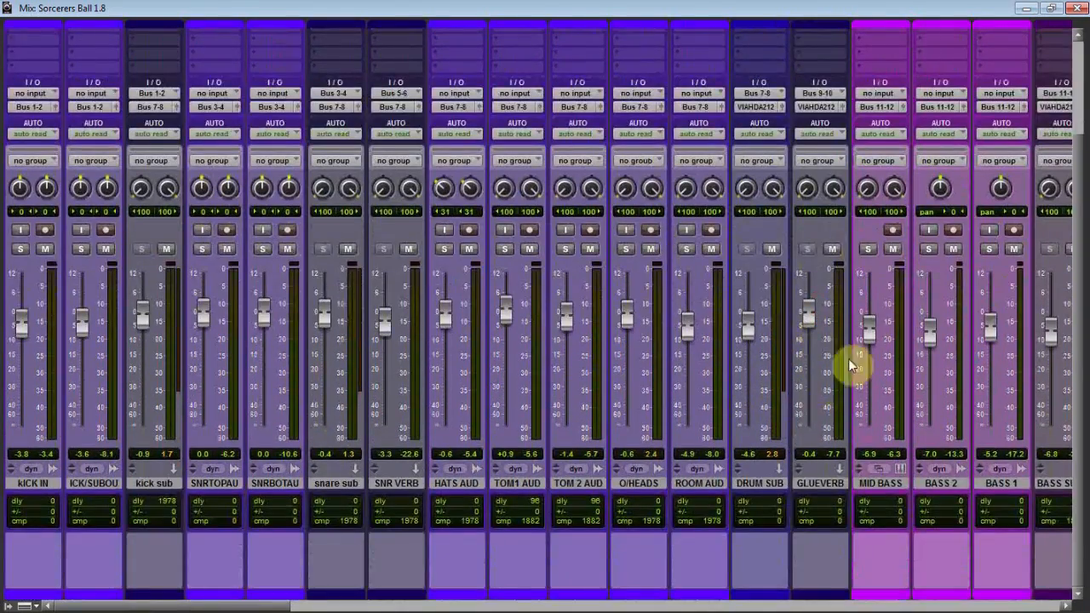
{"action": "scroll", "coordinate": [848, 359], "scroll_direction": "up", "scroll_amount": 5}
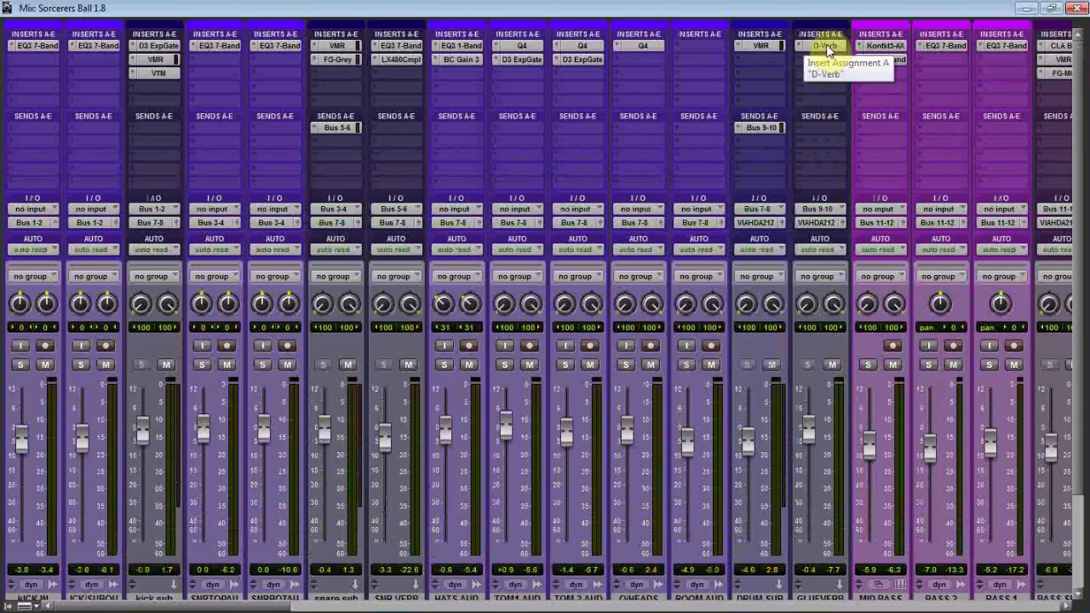
{"action": "left_click", "coordinate": [822, 46]}
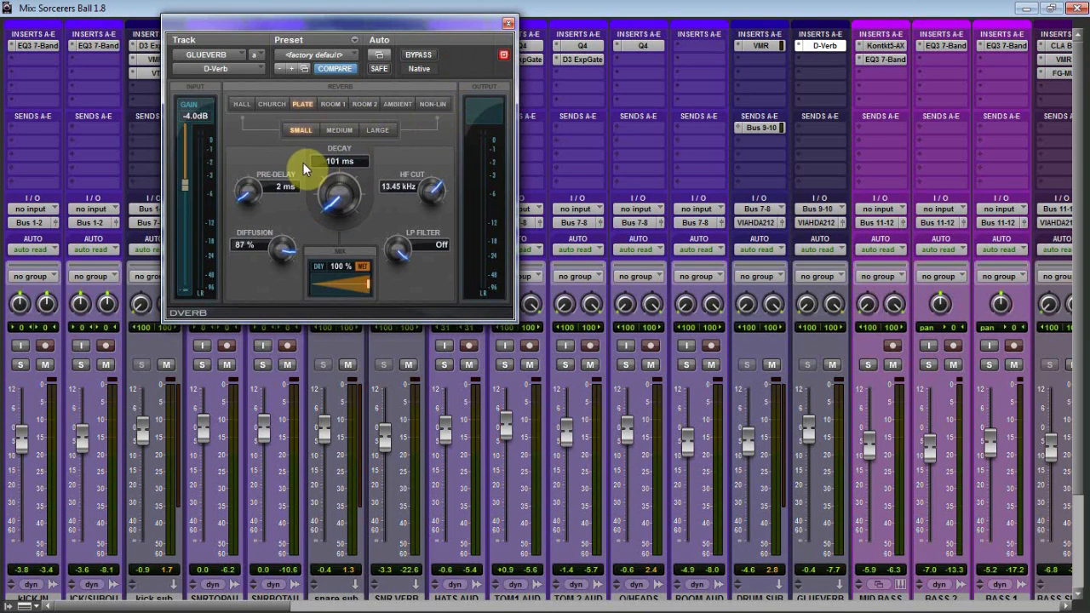
{"action": "left_click", "coordinate": [508, 26]}
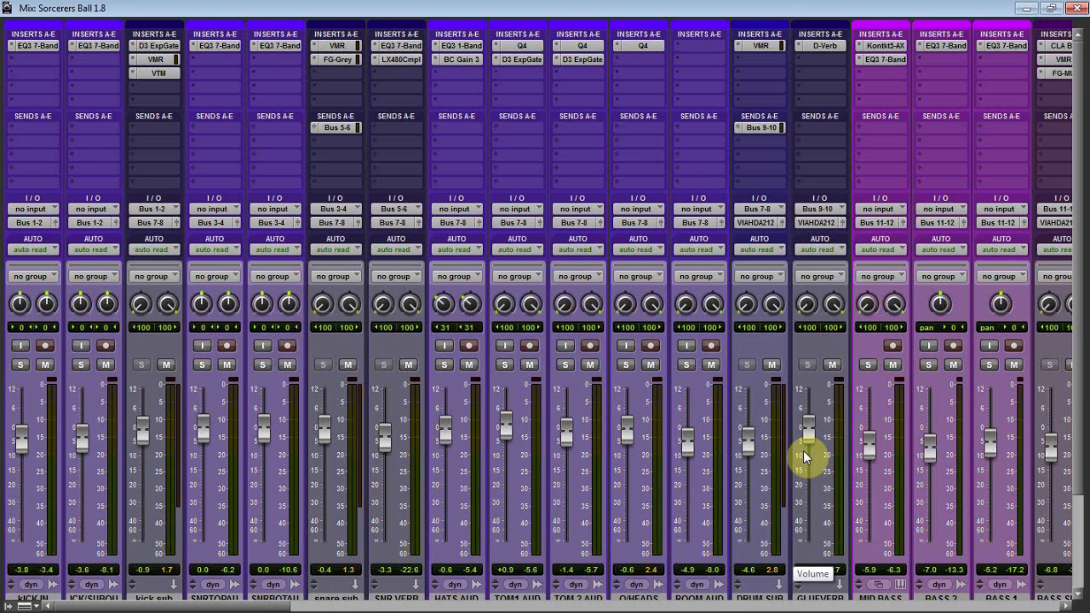
{"action": "left_click", "coordinate": [760, 50]}
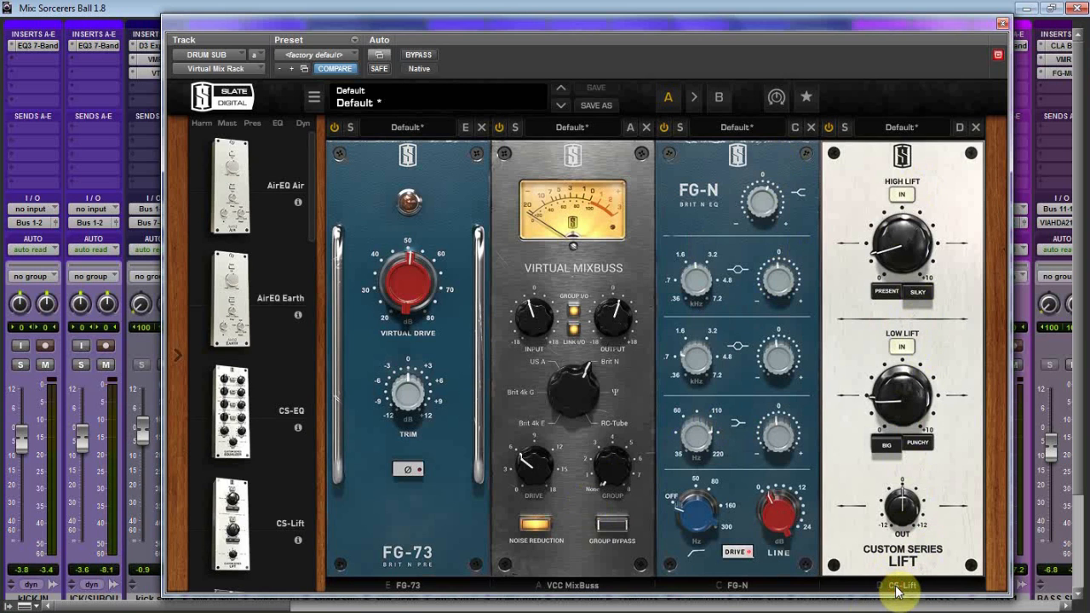
{"action": "left_click", "coordinate": [1002, 25]}
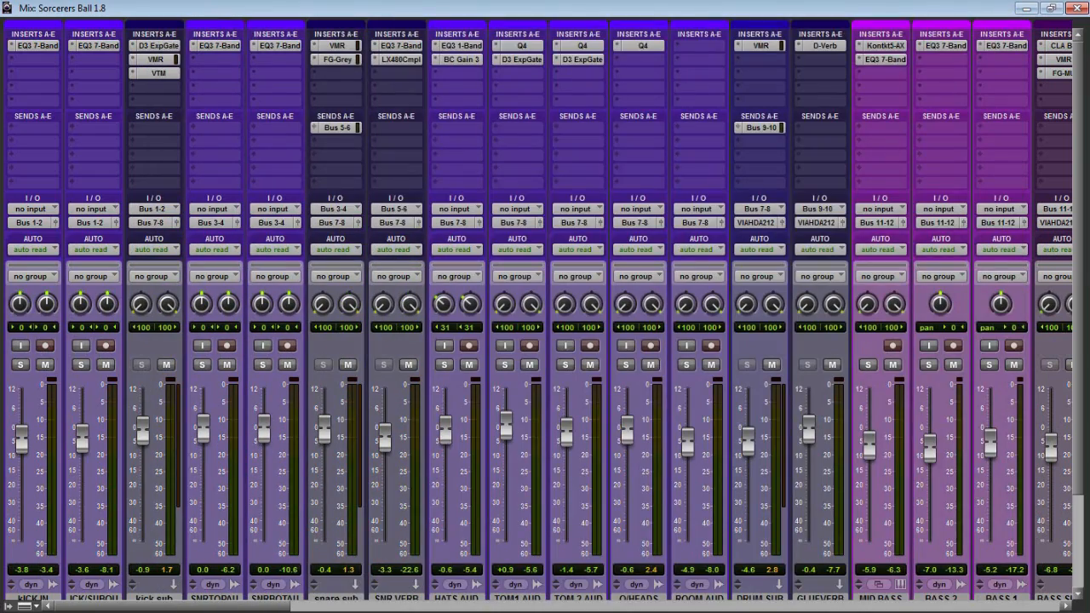
Inspect the Q6 equalizer bands on the intro piano 1 track.
{"action": "left_click_drag", "start_coordinate": [238, 606], "coordinate": [779, 609]}
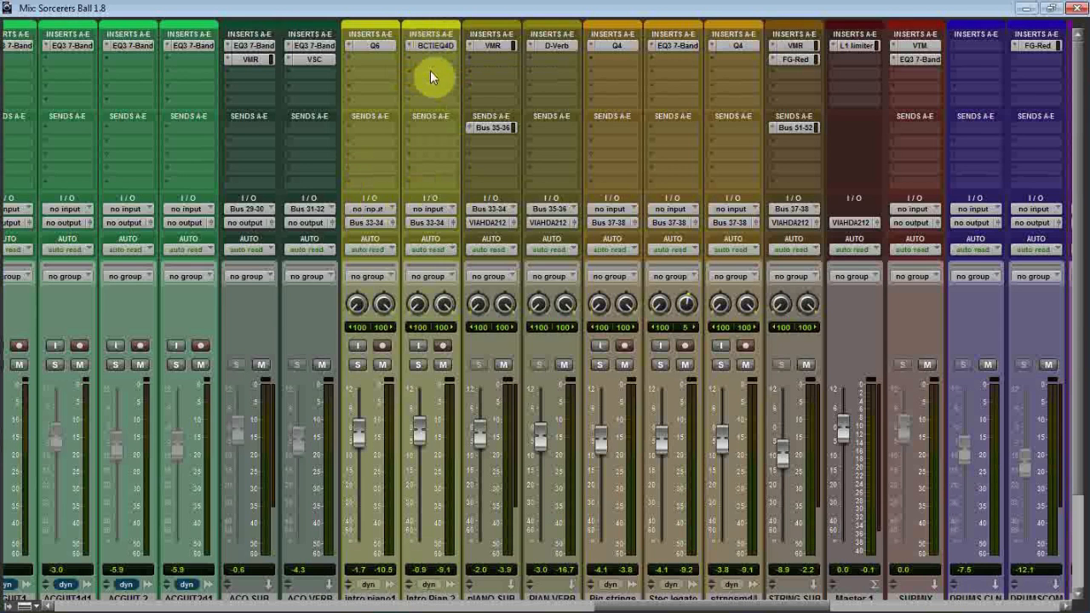
{"action": "left_click", "coordinate": [378, 45]}
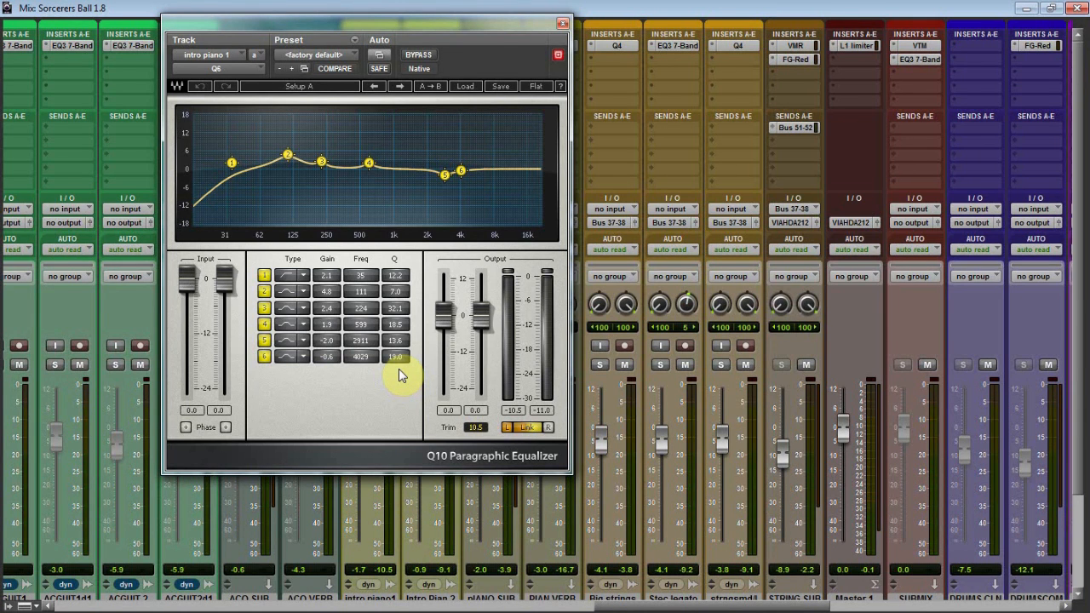
{"action": "left_click_drag", "start_coordinate": [467, 24], "coordinate": [744, 7]}
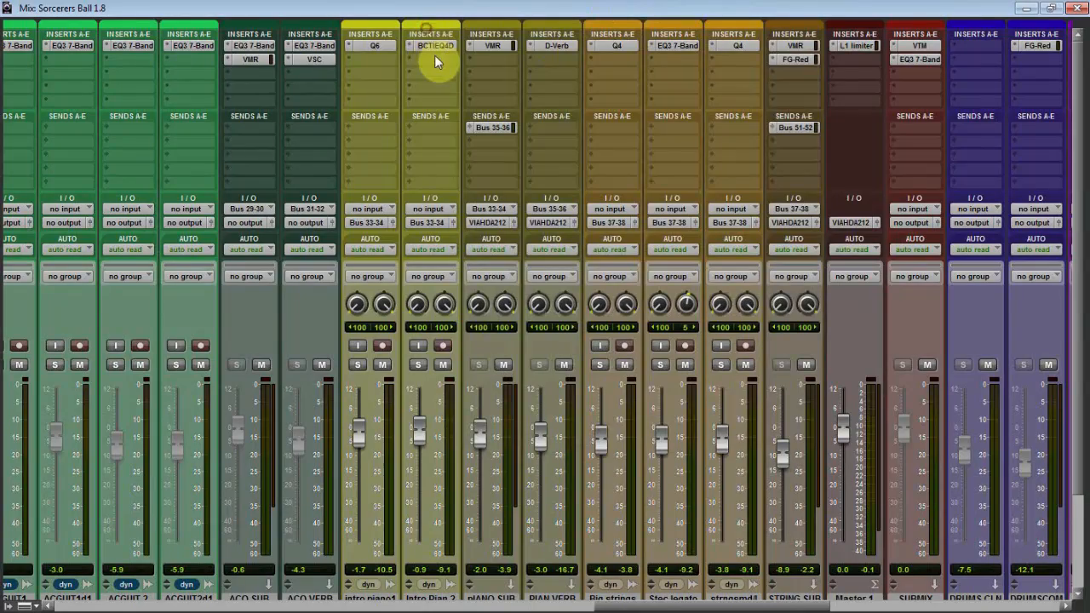
Inspect the Blue Cat's Triple EQ (Dual) curves on the Intro Pian 2 track and play the track soloed.
{"action": "left_click", "coordinate": [428, 45]}
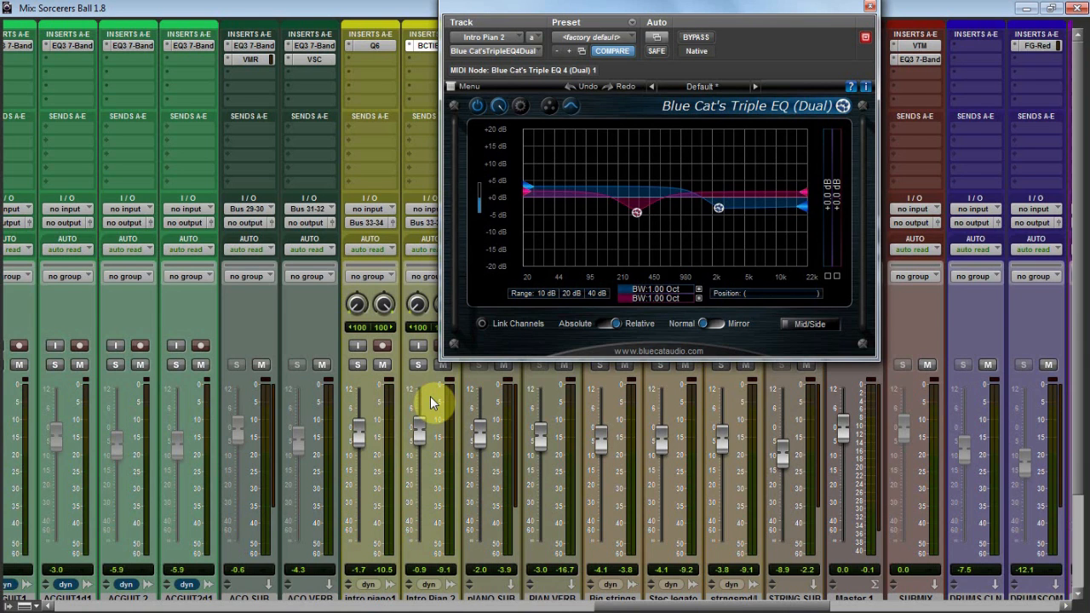
{"action": "left_click", "coordinate": [418, 365]}
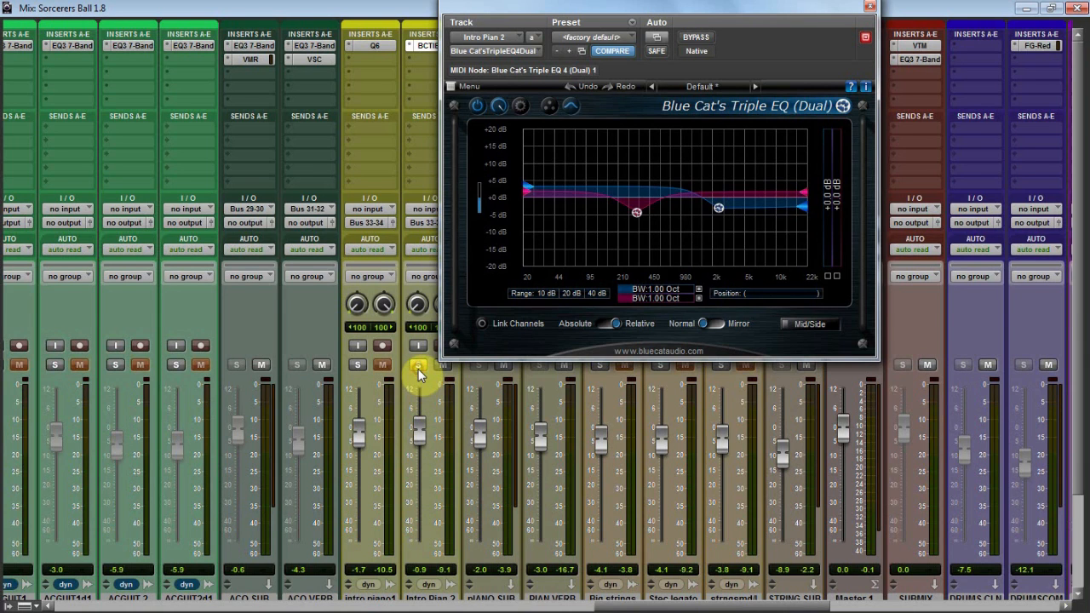
{"action": "key", "text": "space"}
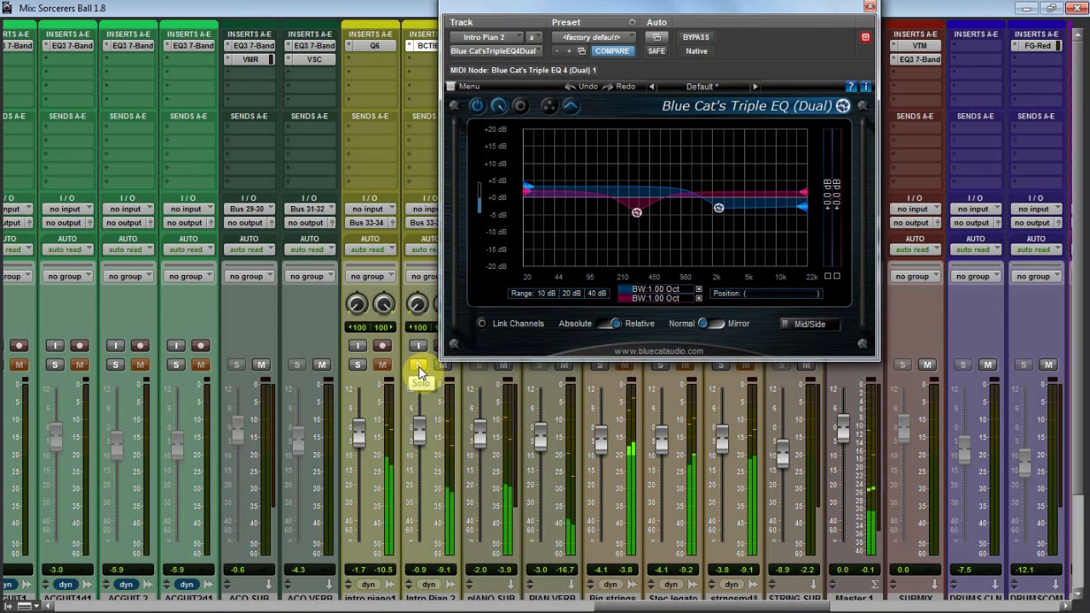
{"action": "left_click", "coordinate": [418, 366]}
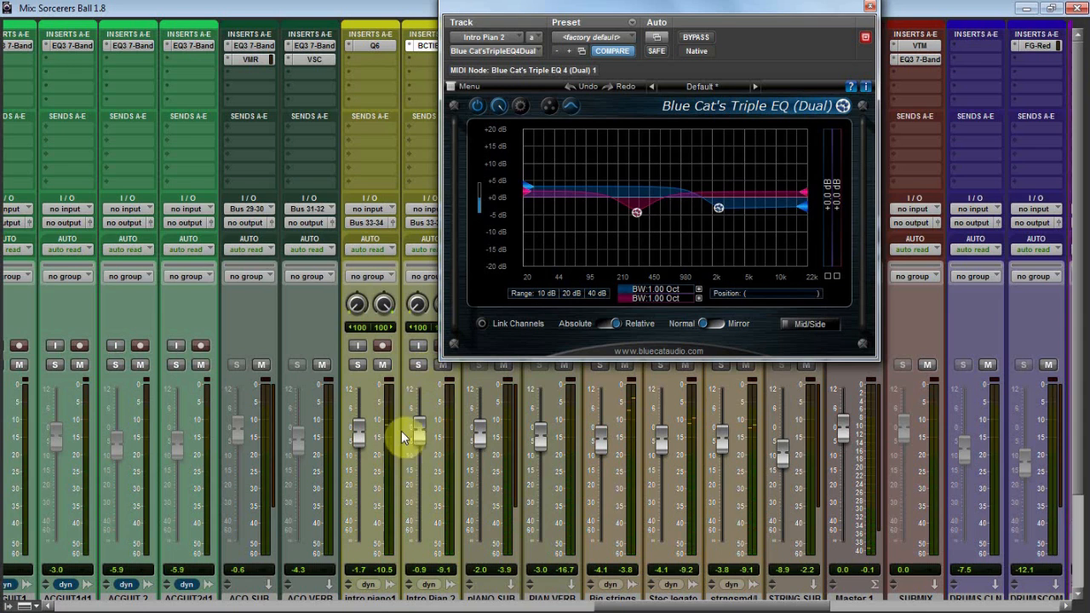
Play intro piano1 and Intro Pian 2 soloed together, and inspect the Virtual Mix Rack on the pIANO SUB track.
{"action": "left_click", "coordinate": [358, 367]}
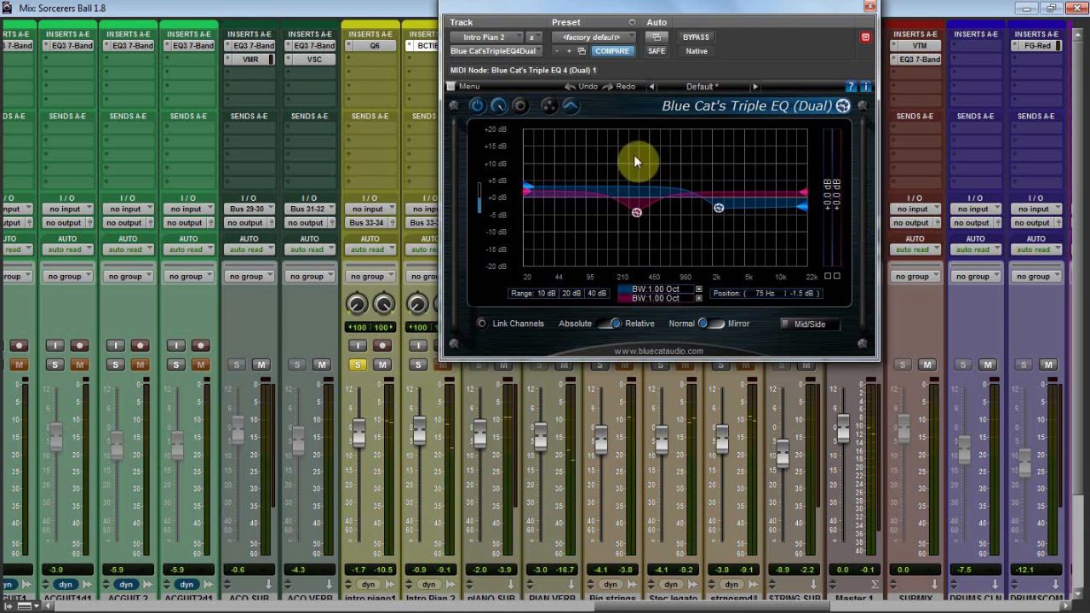
{"action": "left_click", "coordinate": [869, 10]}
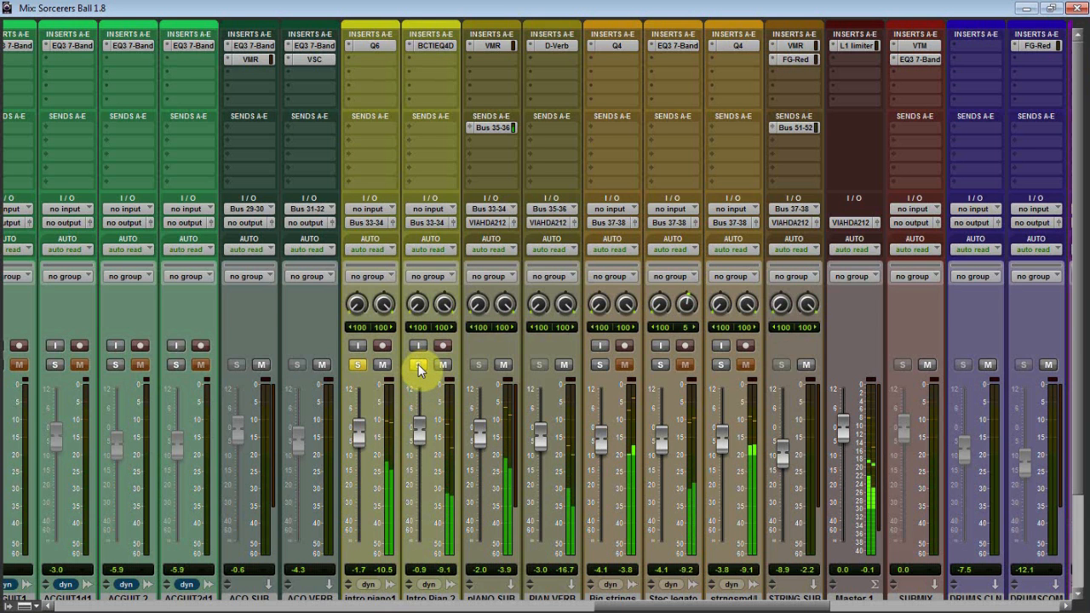
{"action": "left_click", "coordinate": [418, 364]}
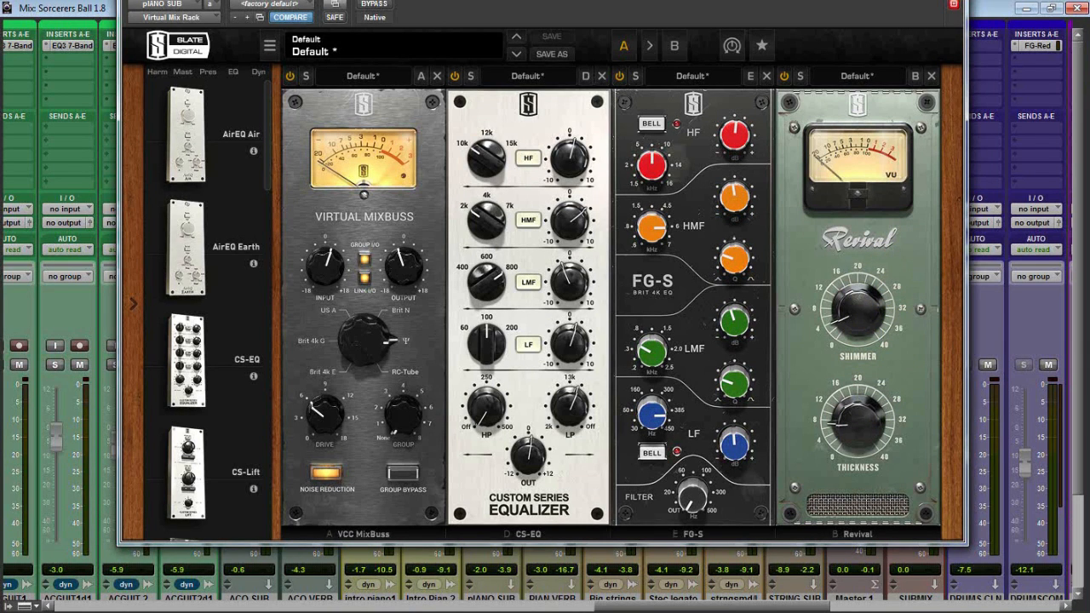
{"action": "left_click", "coordinate": [954, 0]}
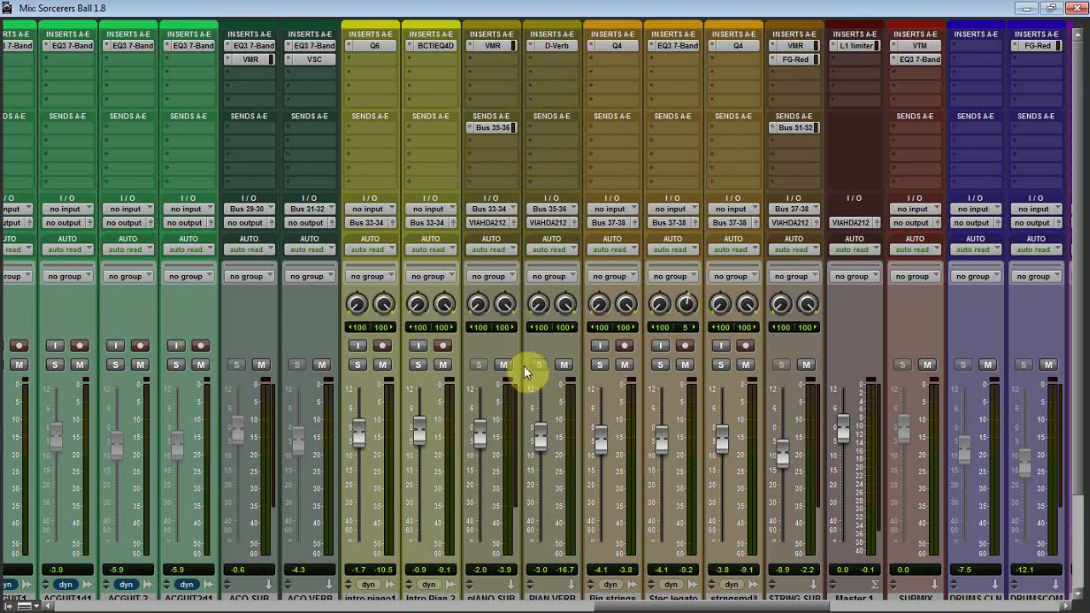
Play the Stec legato track soloed, add Big strings and strngsmd/l to the solo one by one, and clear the solos.
{"action": "scroll", "coordinate": [630, 357], "scroll_direction": "down", "scroll_amount": 3}
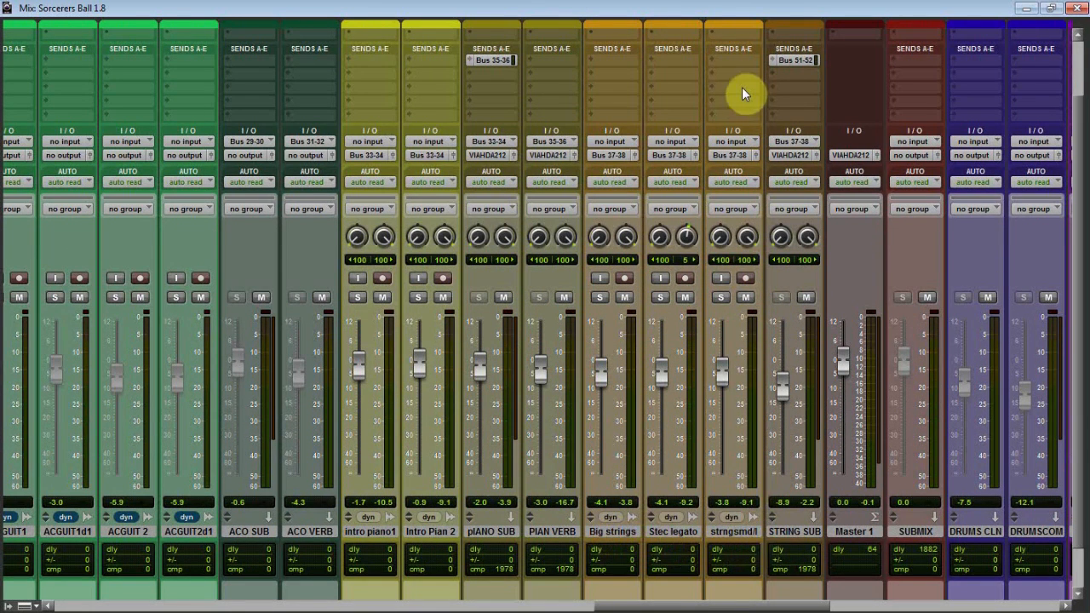
{"action": "scroll", "coordinate": [734, 75], "scroll_direction": "up", "scroll_amount": 2}
{"action": "scroll", "coordinate": [734, 75], "scroll_direction": "down", "scroll_amount": 2}
{"action": "left_click", "coordinate": [659, 297]}
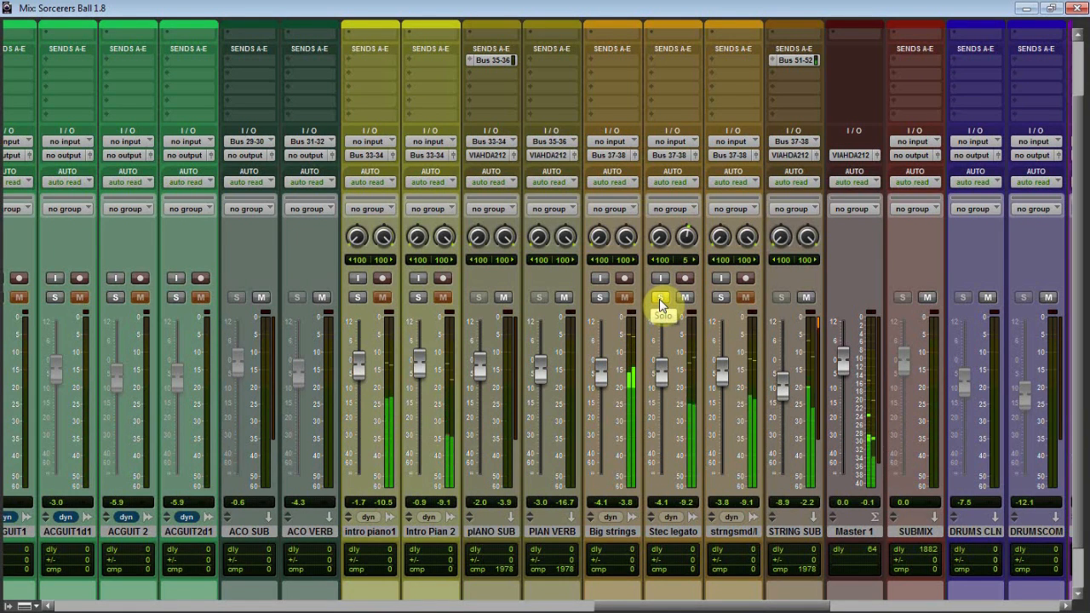
{"action": "left_click", "coordinate": [599, 298]}
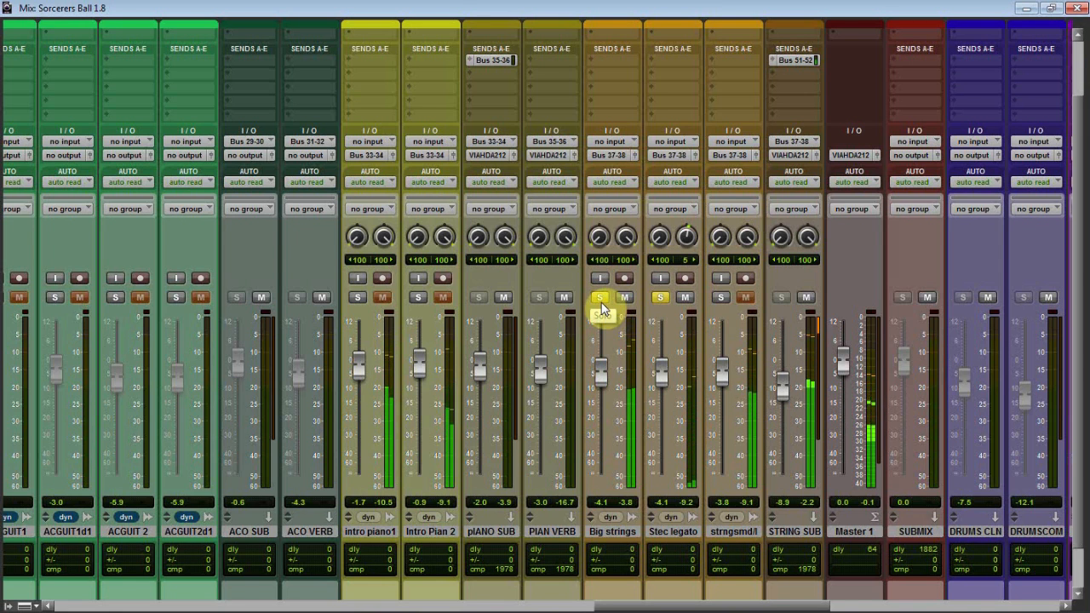
{"action": "left_click", "coordinate": [720, 299]}
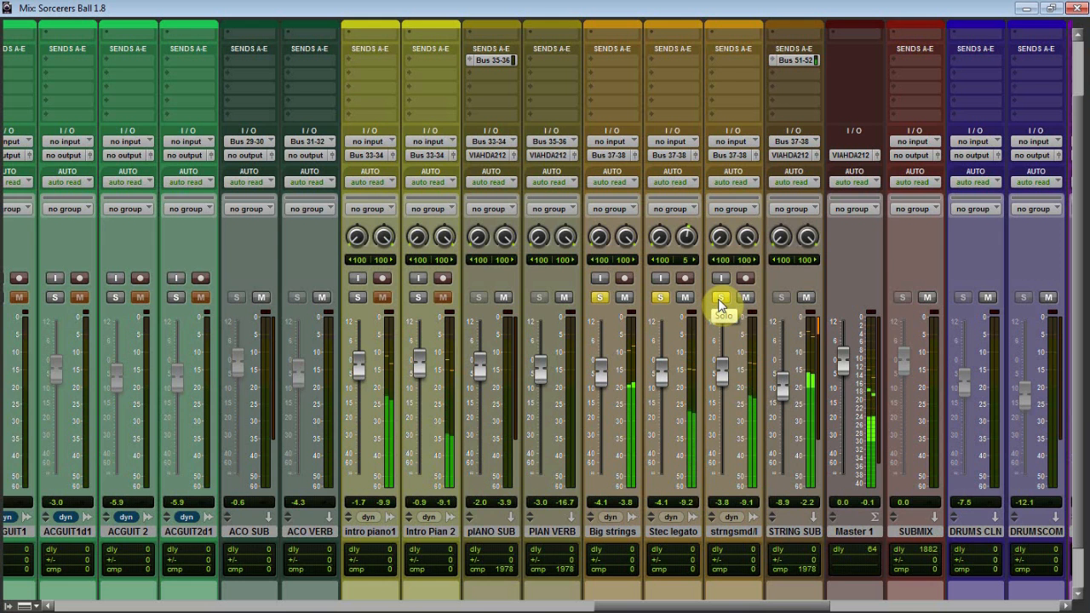
{"action": "left_click", "coordinate": [720, 298]}
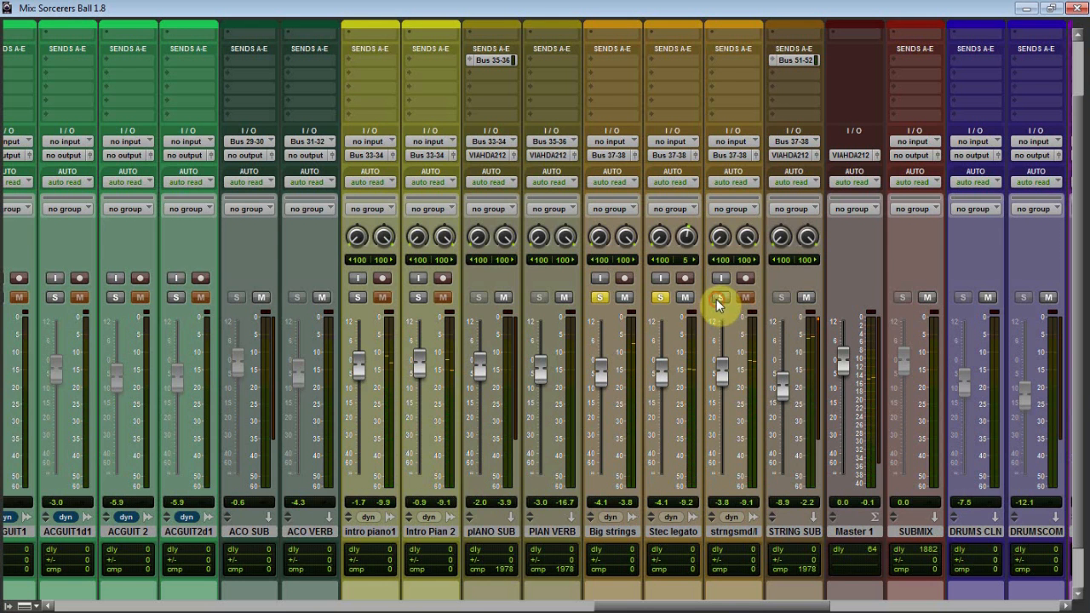
{"action": "left_click", "coordinate": [660, 297]}
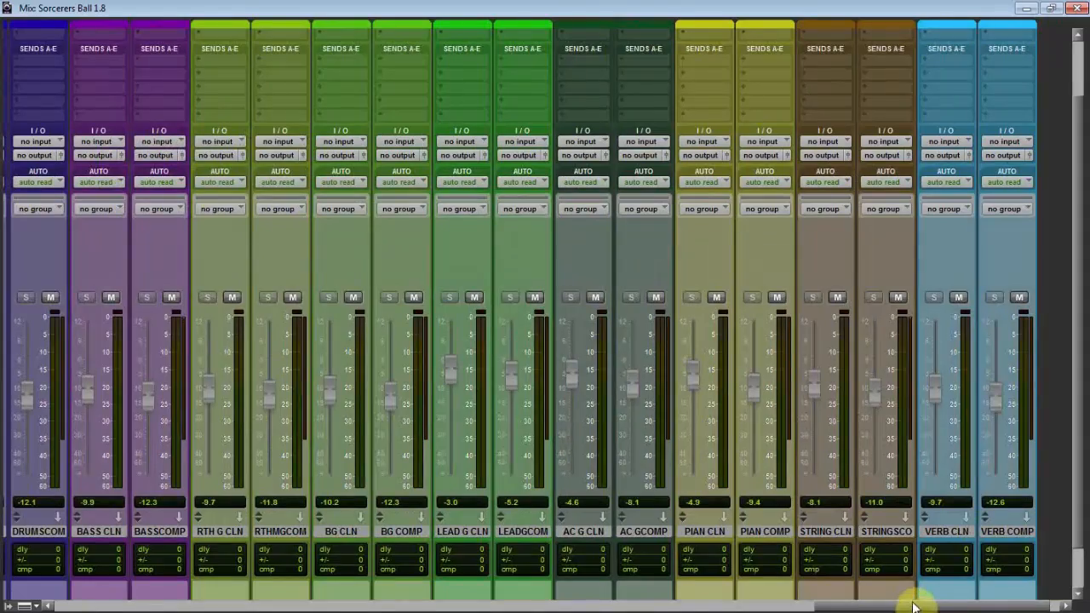
Switch to the Edit window and hide the volume automation lane under the Stec legato track.
{"action": "left_click_drag", "start_coordinate": [907, 603], "coordinate": [611, 594]}
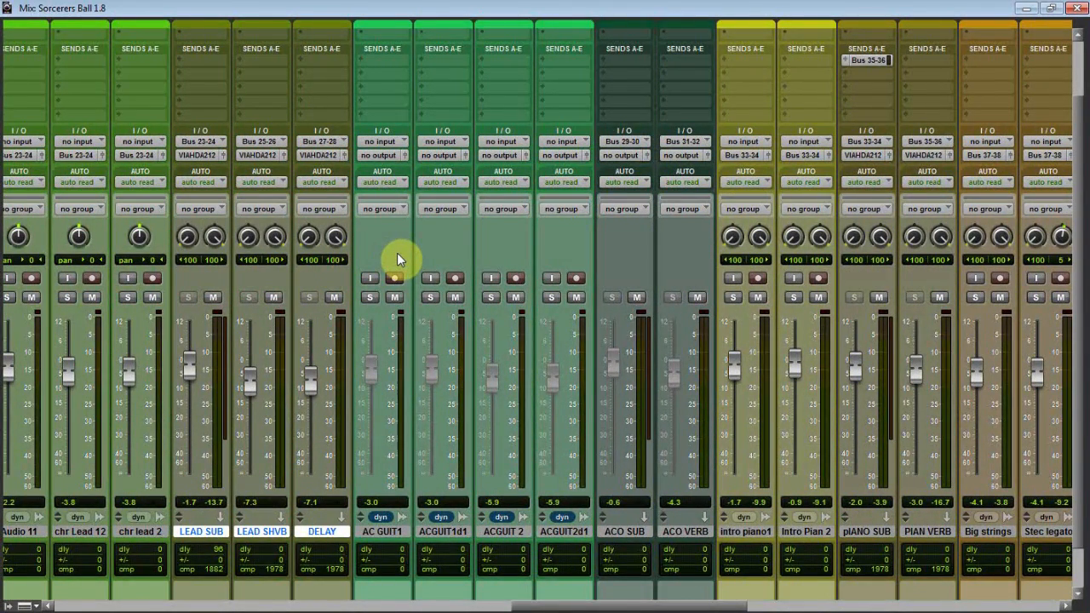
{"action": "key", "text": "ctrl+equal"}
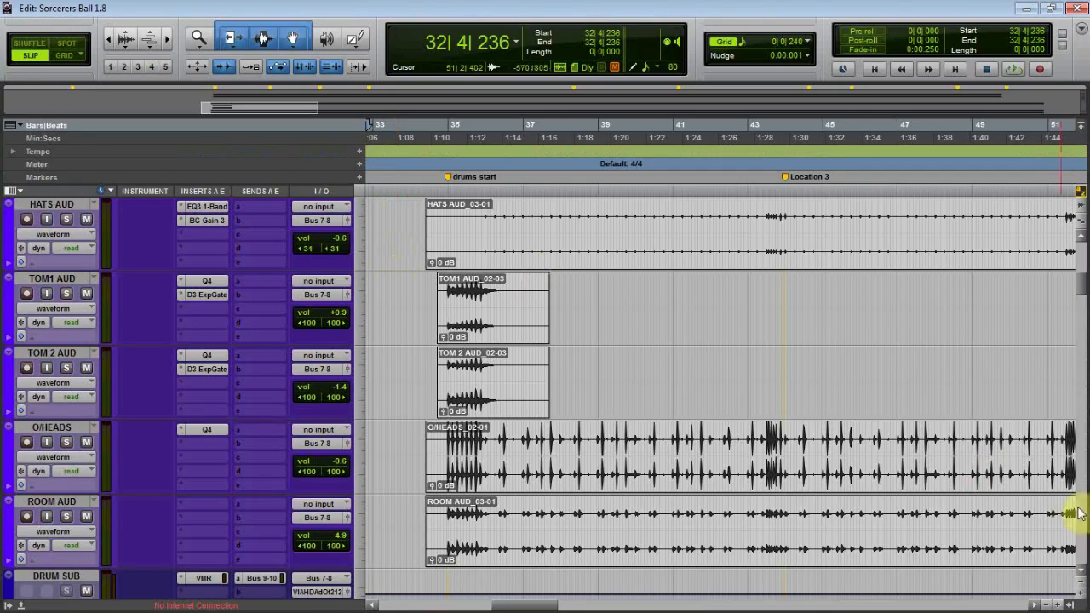
{"action": "left_click_drag", "start_coordinate": [1083, 288], "coordinate": [1066, 464]}
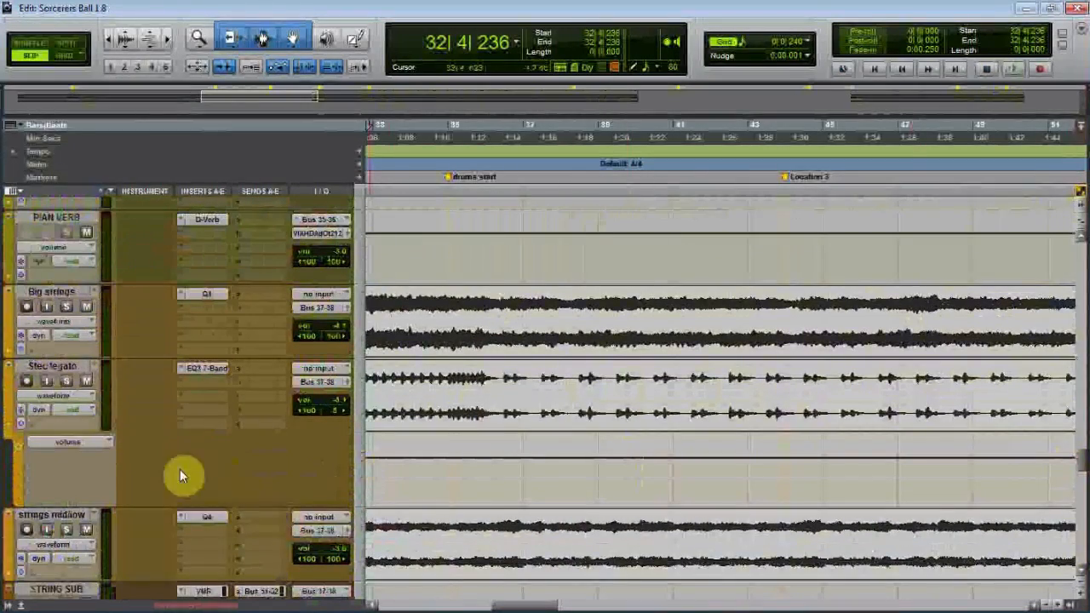
{"action": "left_click", "coordinate": [6, 426]}
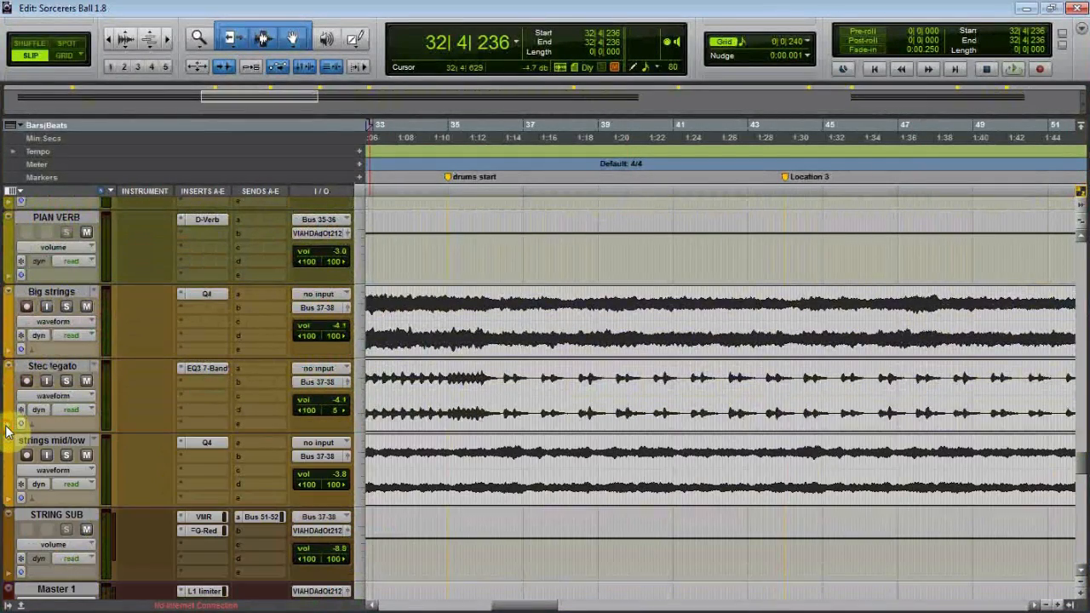
Examine the piano and string waveforms further along the timeline, from about bar 63 to bar 87.
{"action": "scroll", "coordinate": [114, 341], "scroll_direction": "up", "scroll_amount": 3}
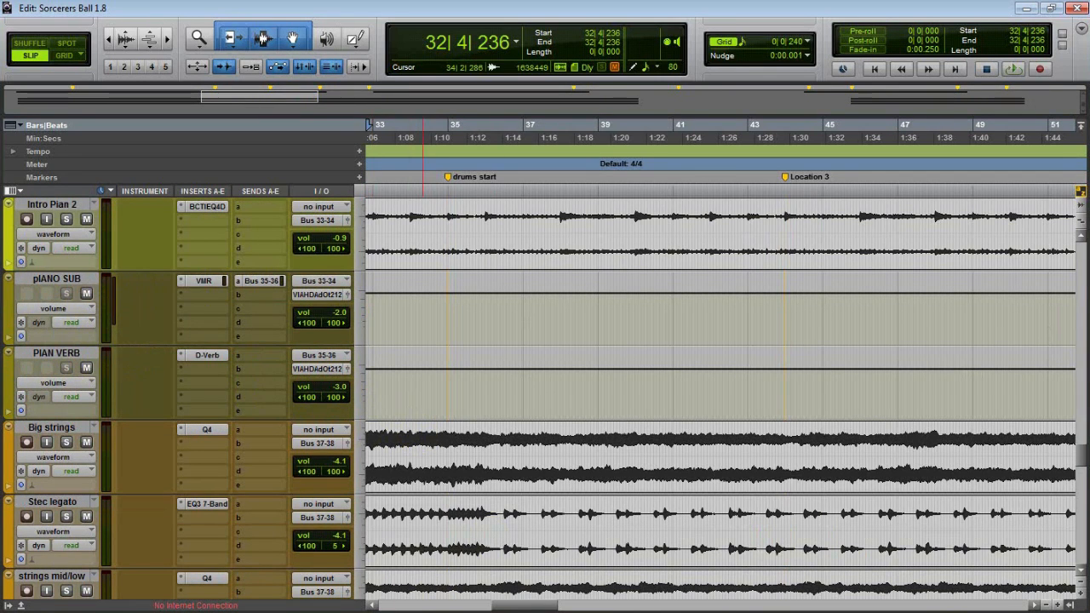
{"action": "left_click_drag", "start_coordinate": [523, 603], "coordinate": [630, 605]}
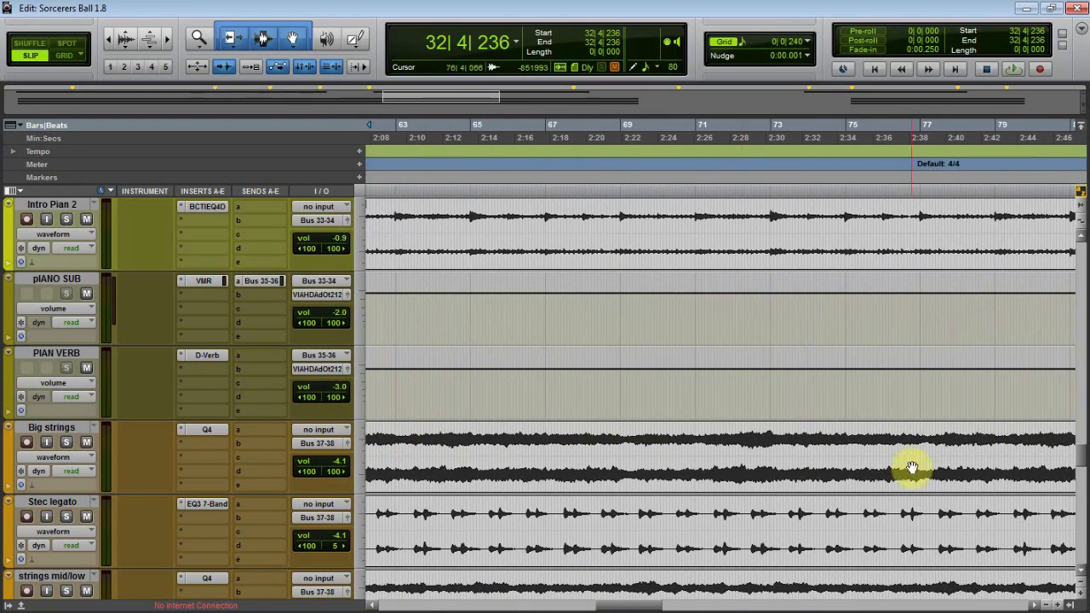
{"action": "left_click_drag", "start_coordinate": [637, 604], "coordinate": [654, 607]}
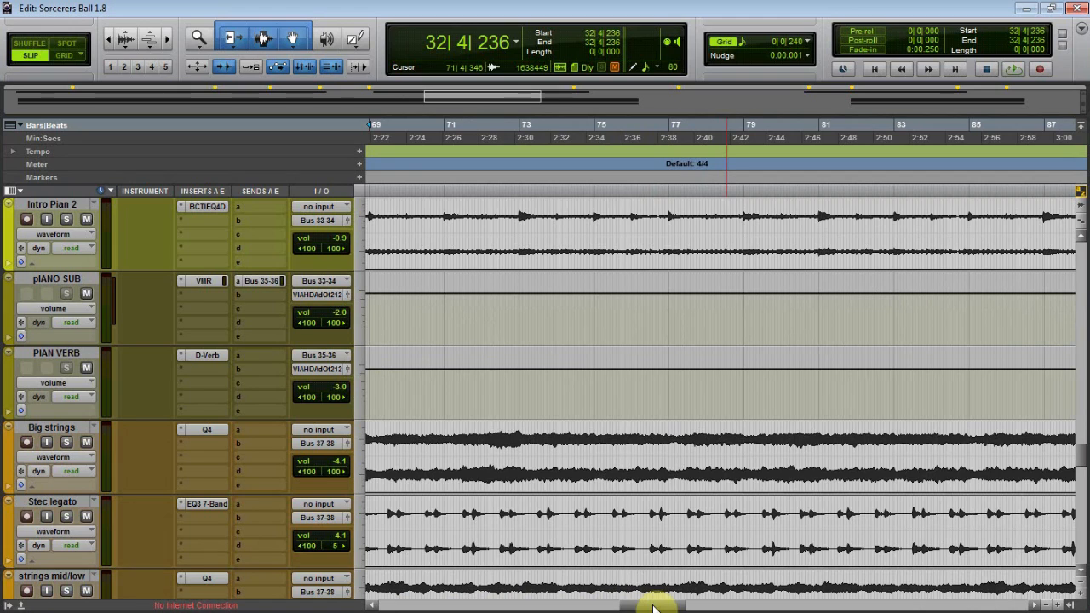